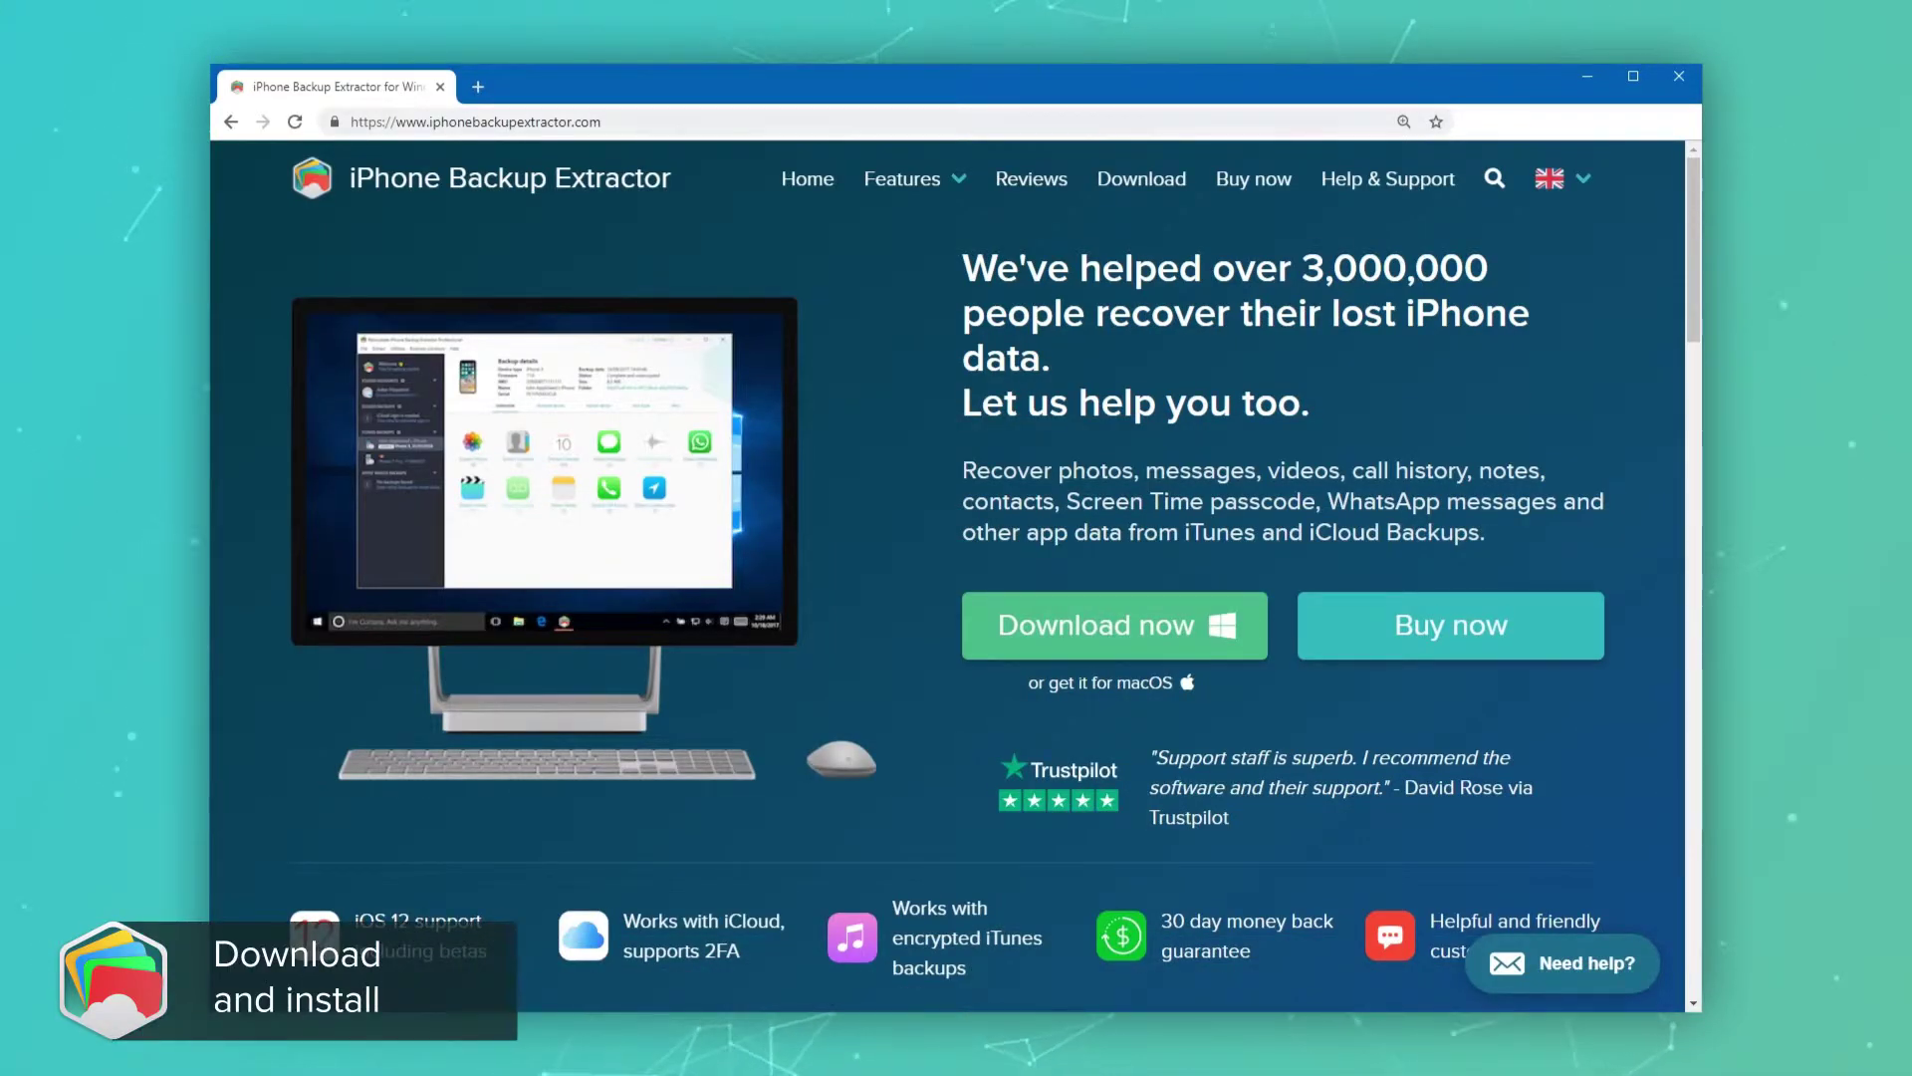
# - Download the iPhone Backup Extractor Windows installer from the product website
pyautogui.click(1140, 641)
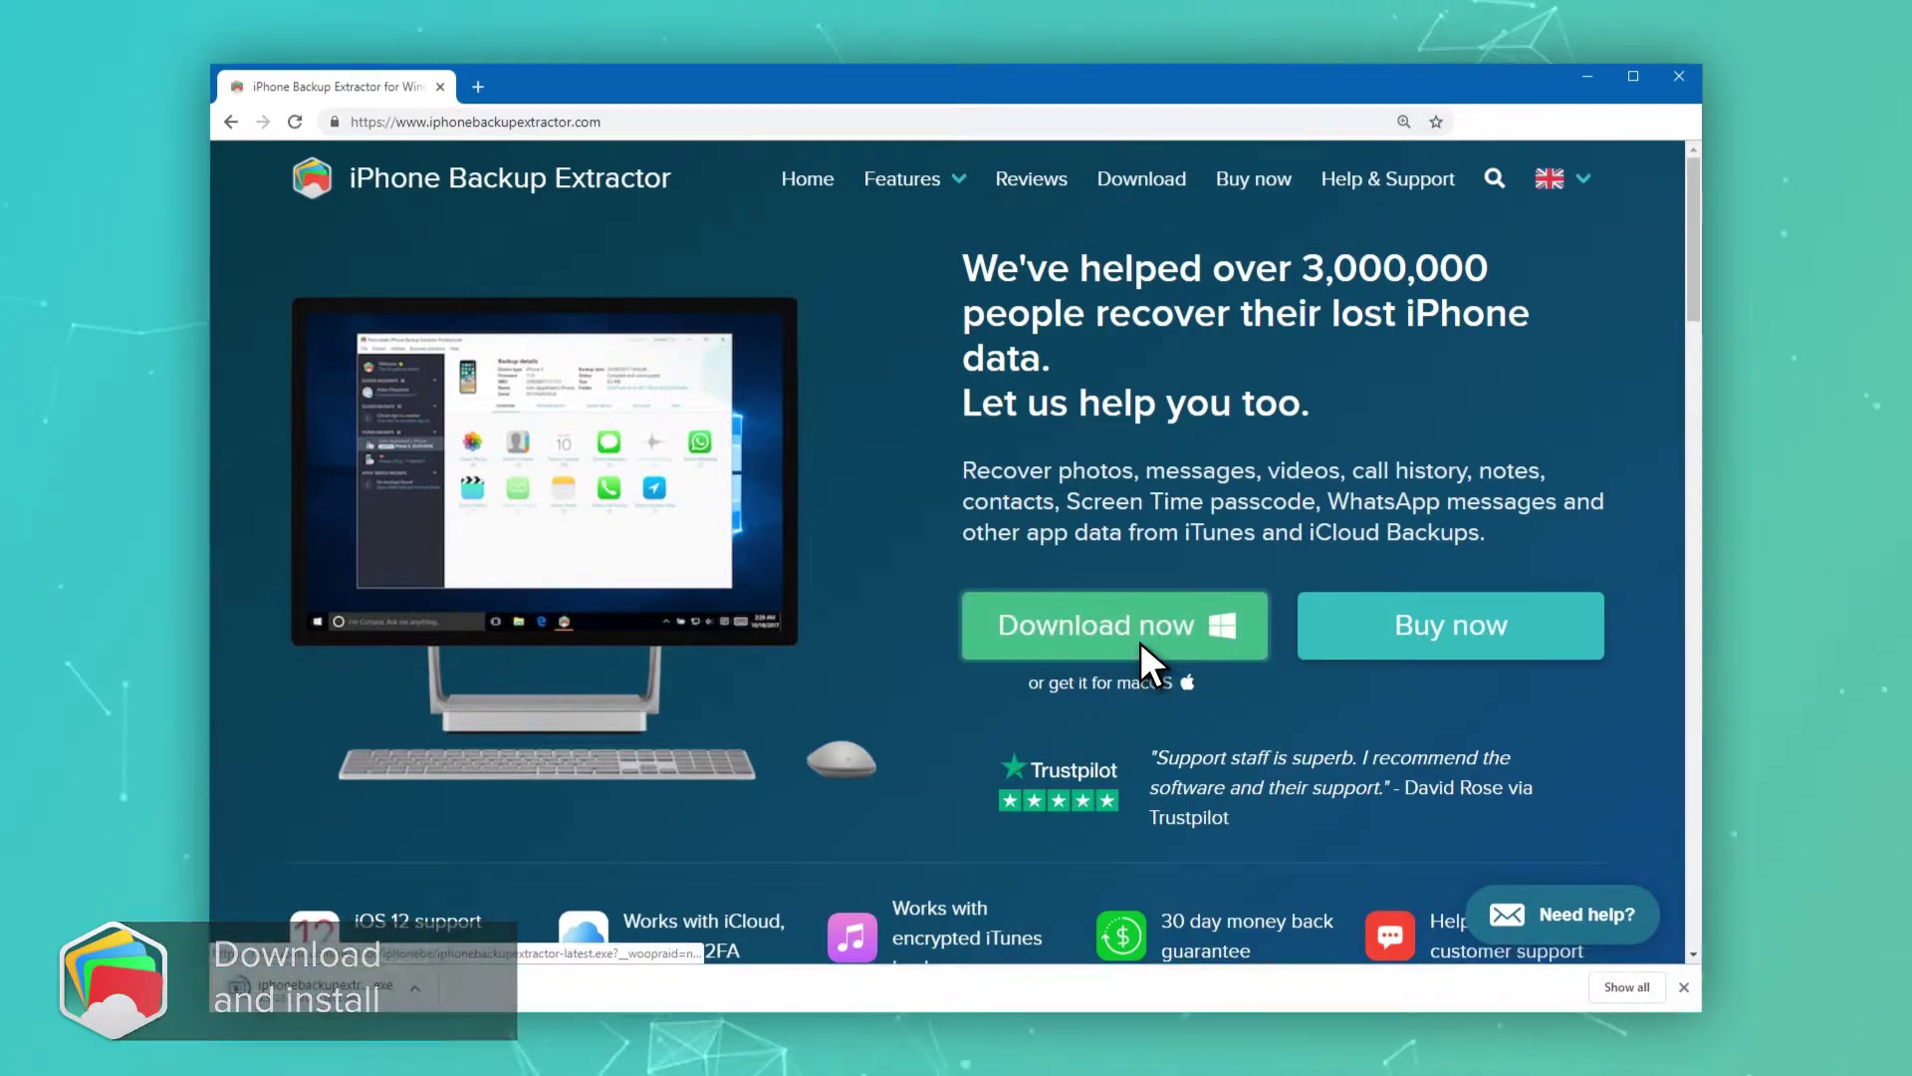
# - Run the downloaded installer and accept the licence agreement to begin installation
pyautogui.click(403, 989)
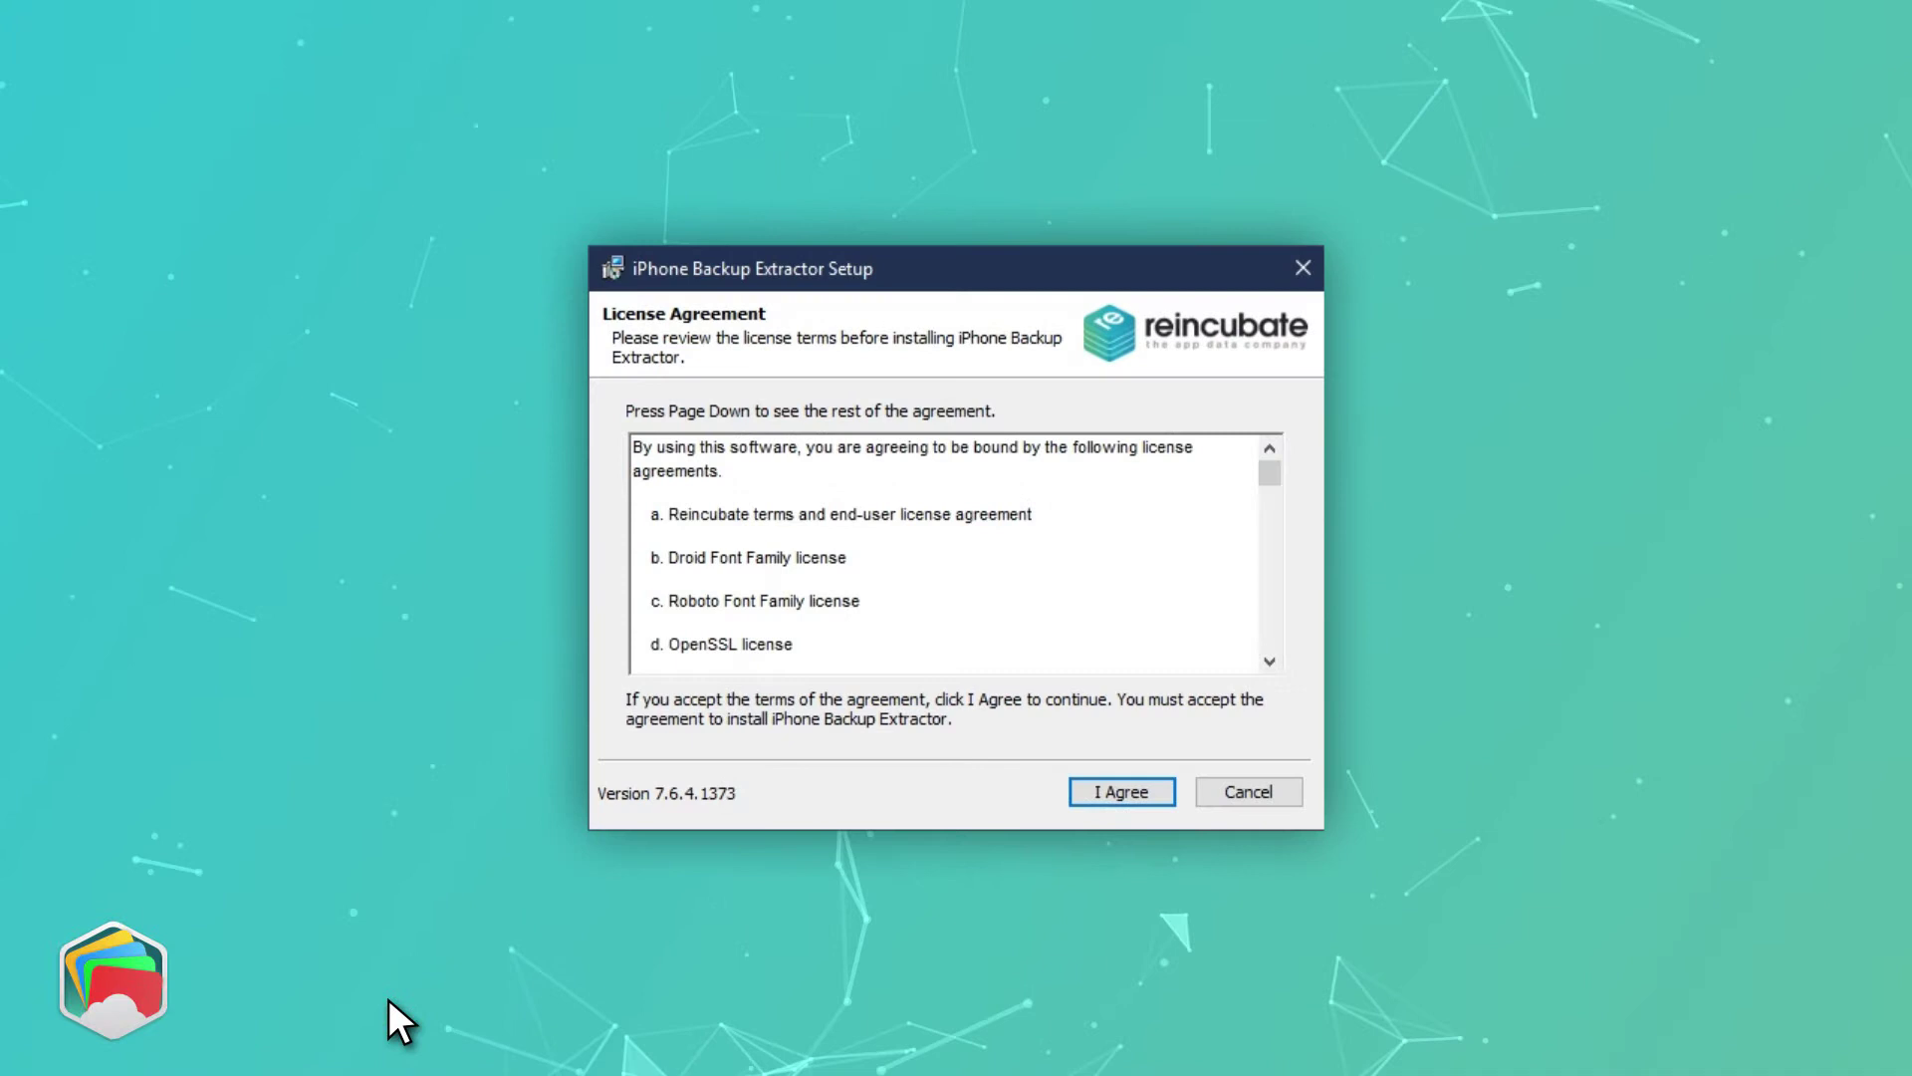
pyautogui.click(1158, 795)
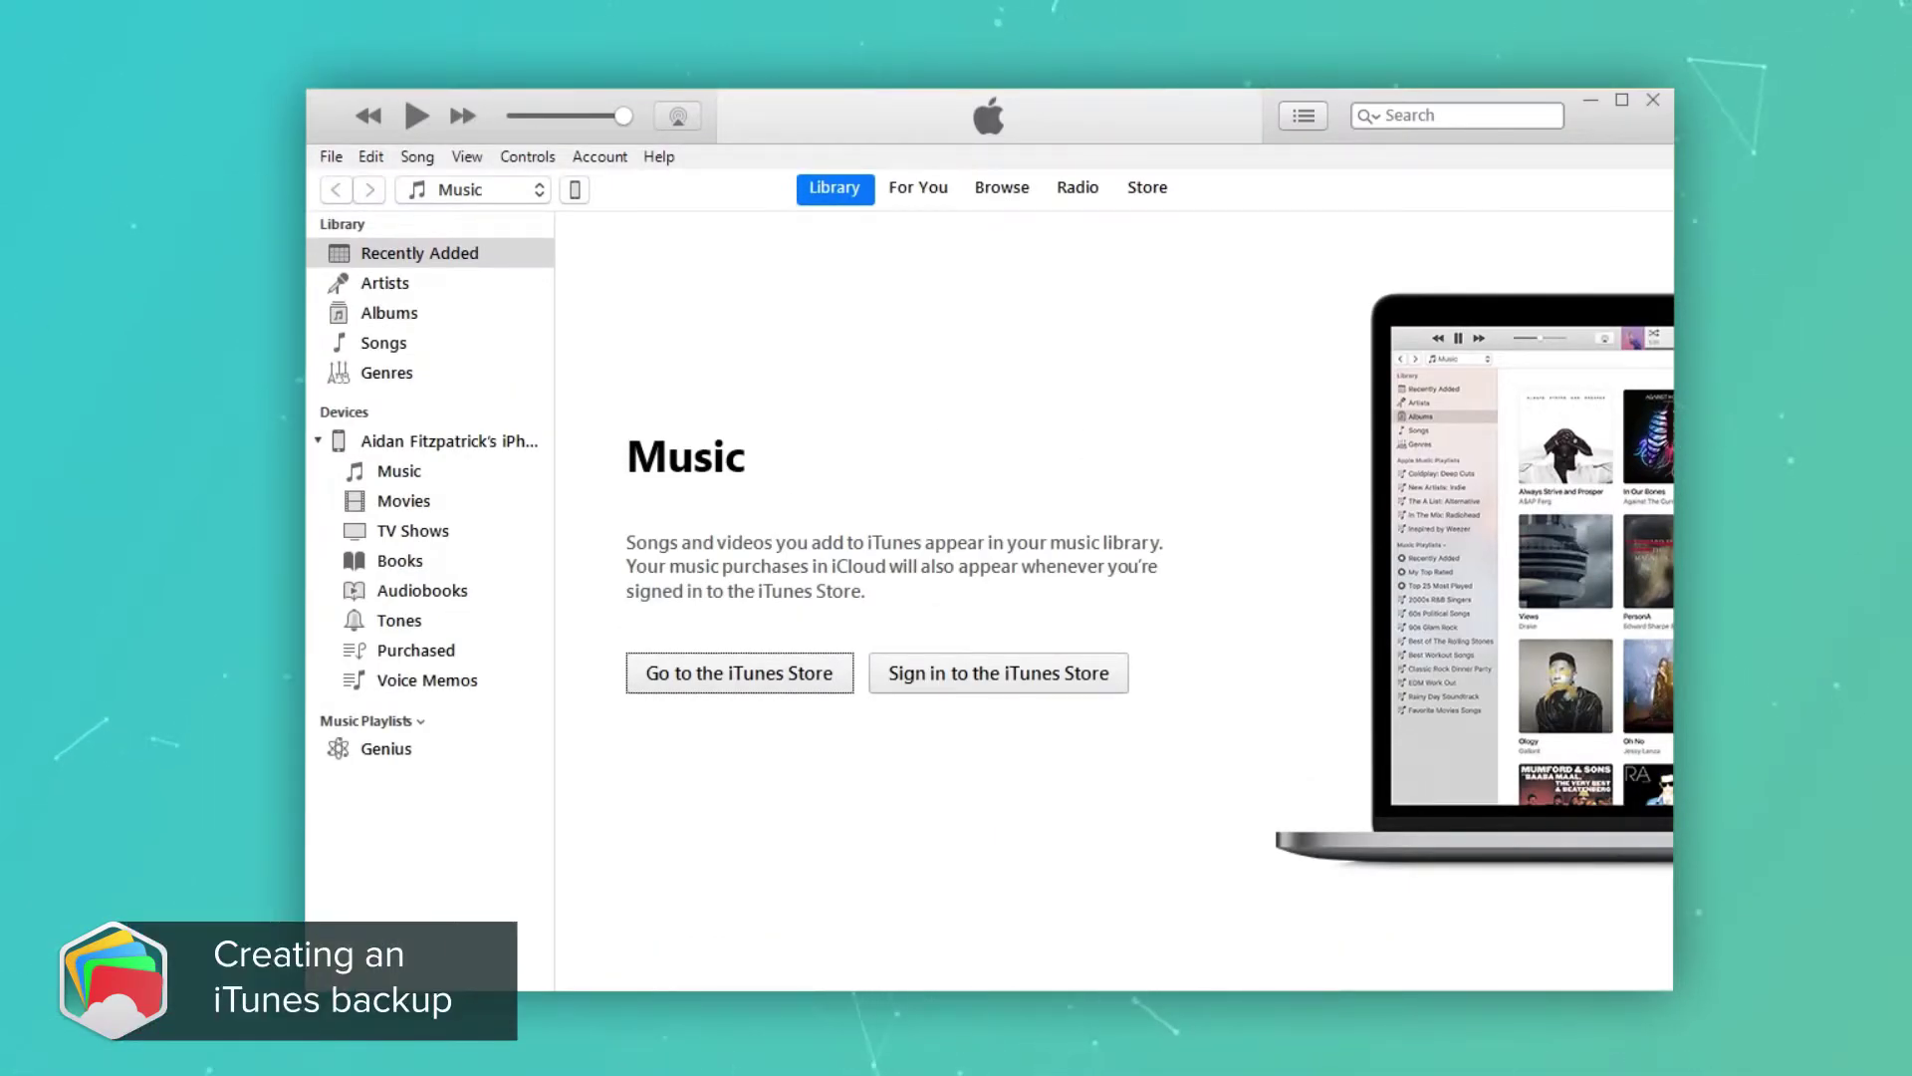
# - Back up the iPhone to this computer with encryption, setting and confirming a backup password
pyautogui.click(576, 189)
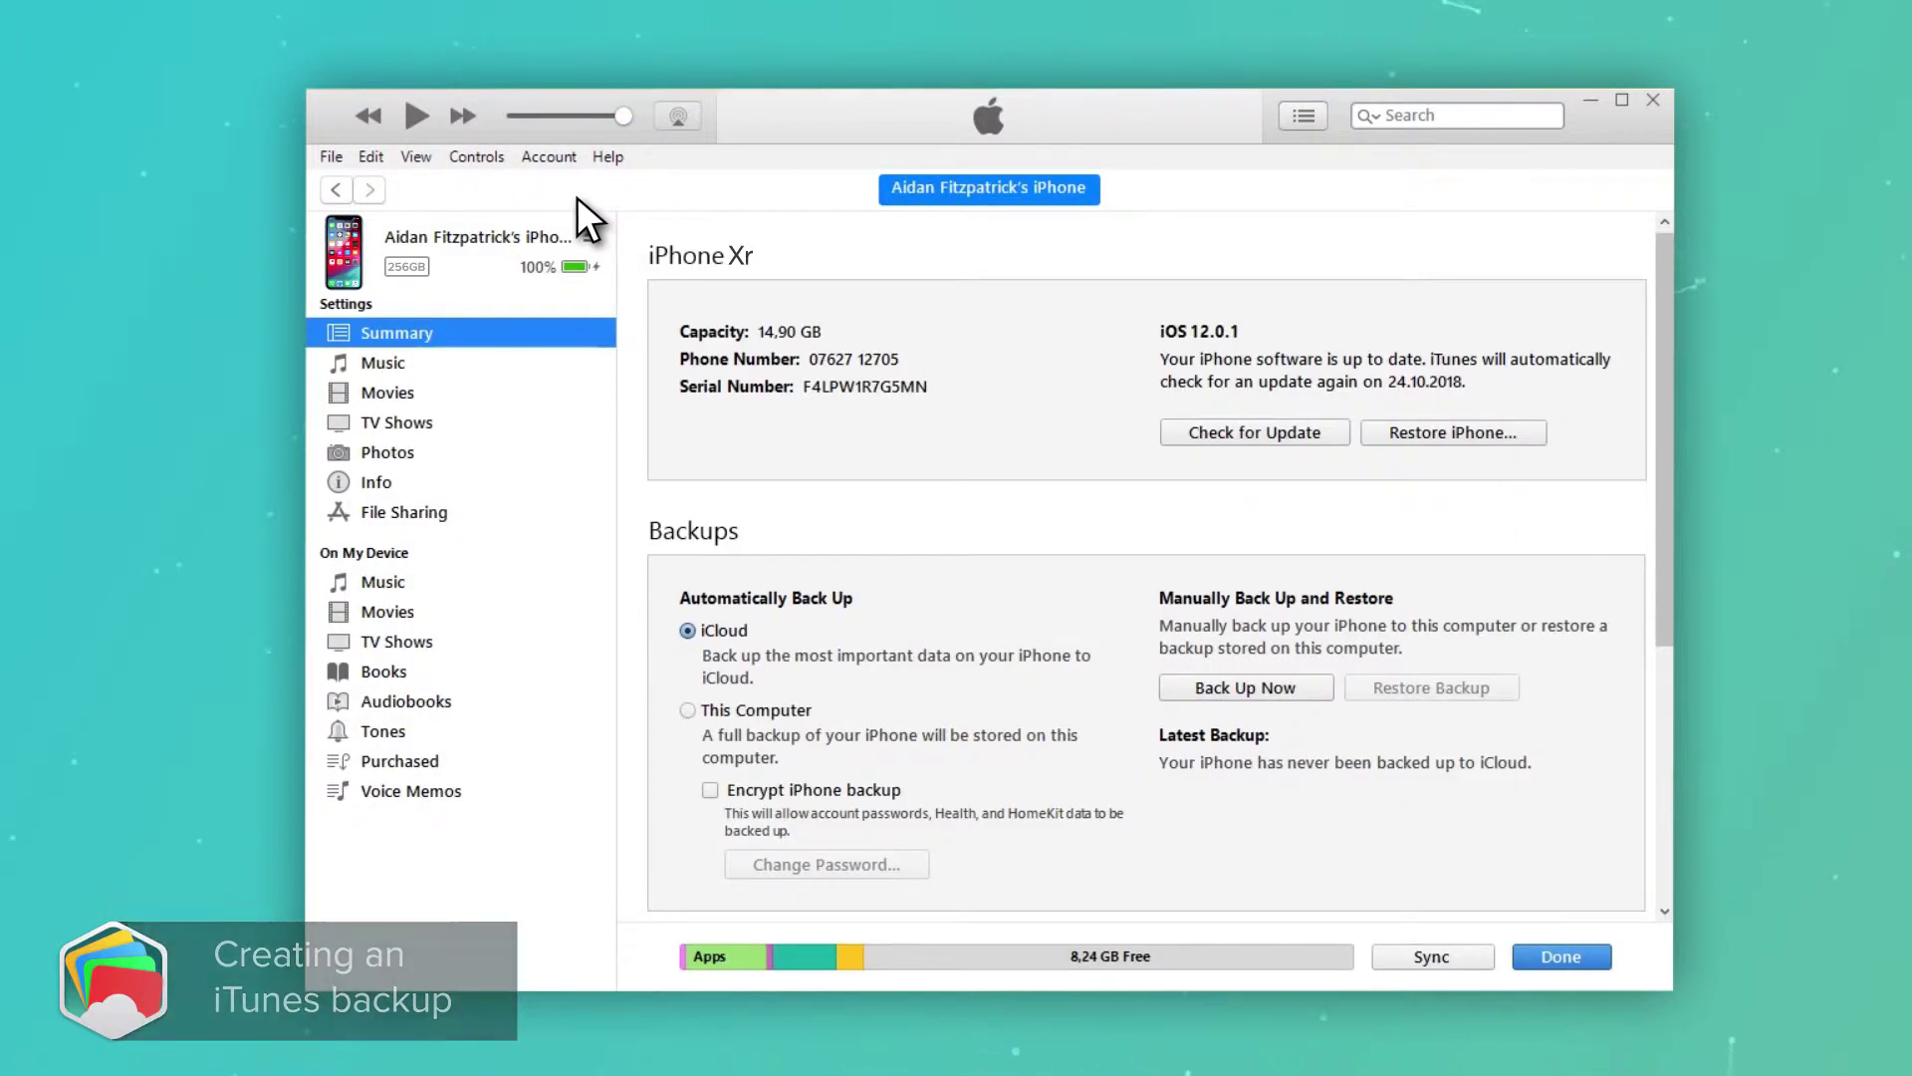
pyautogui.click(695, 708)
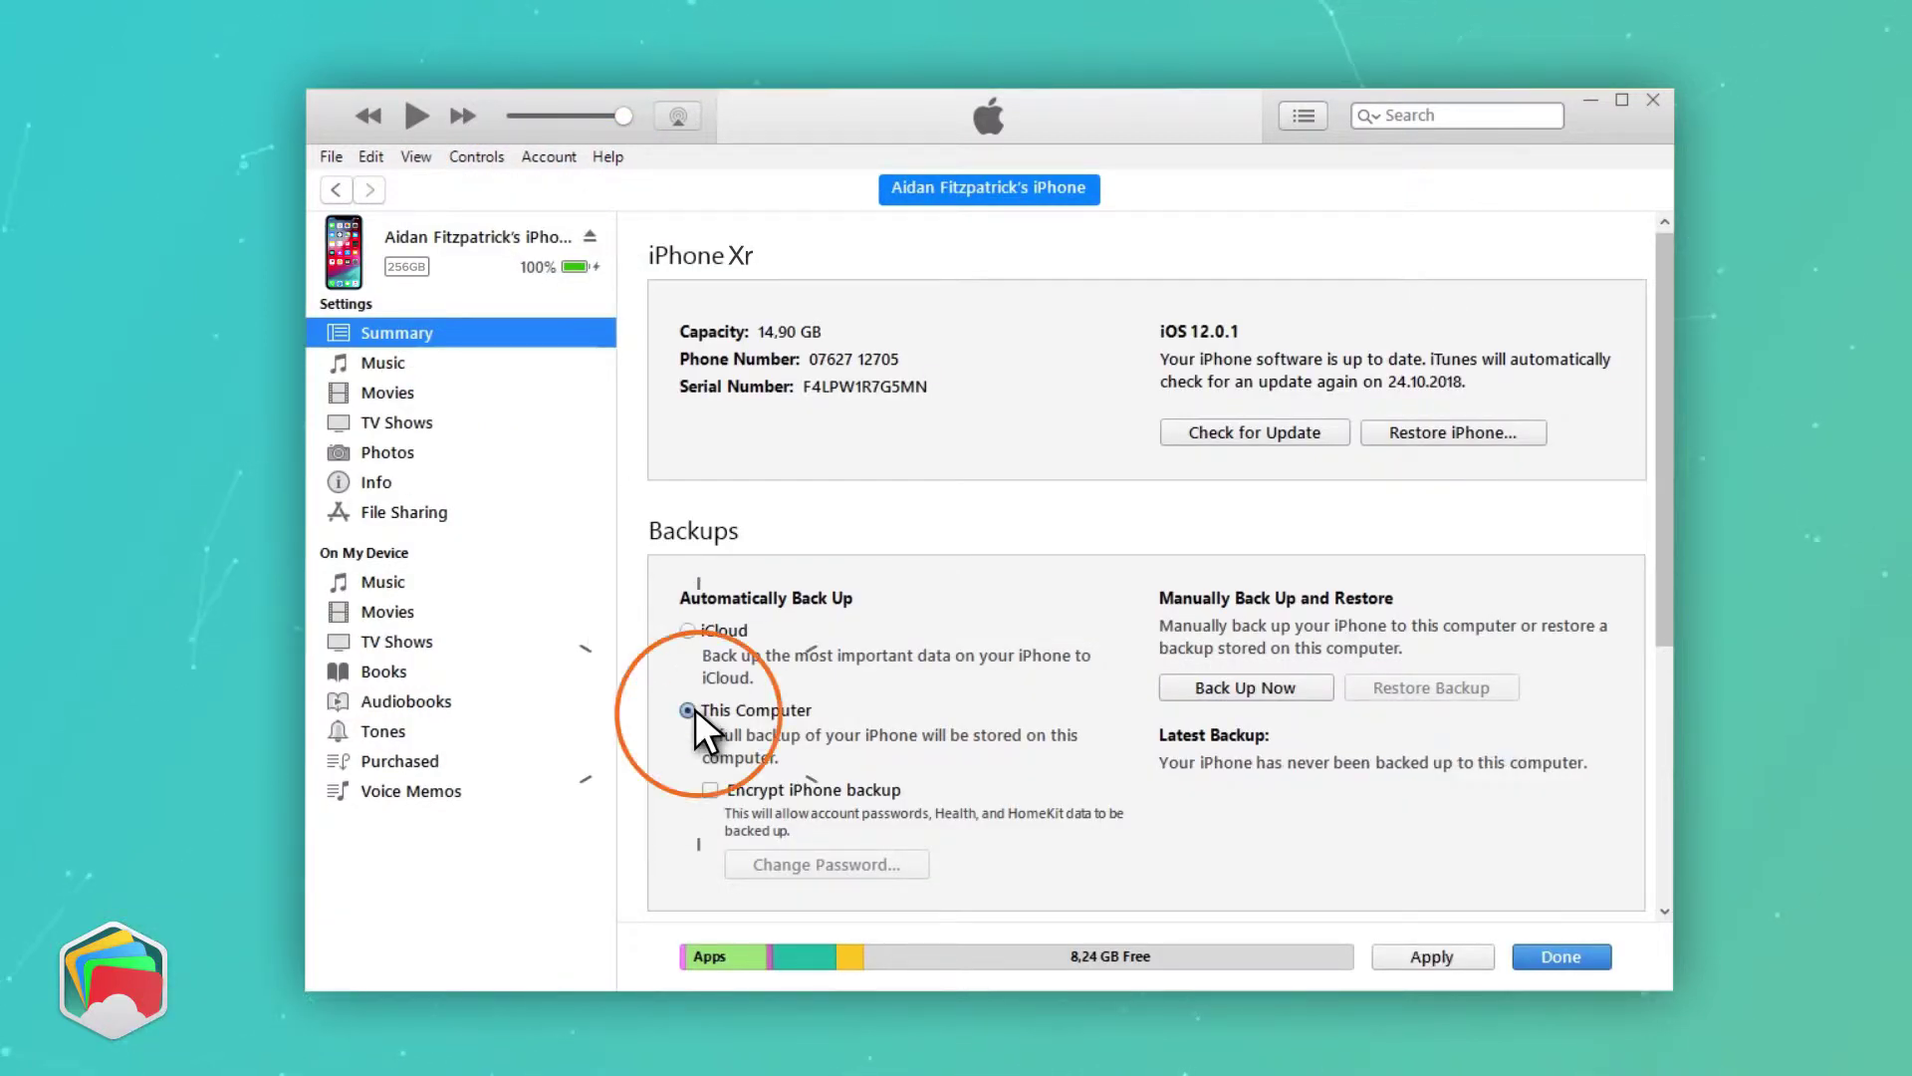
pyautogui.click(713, 790)
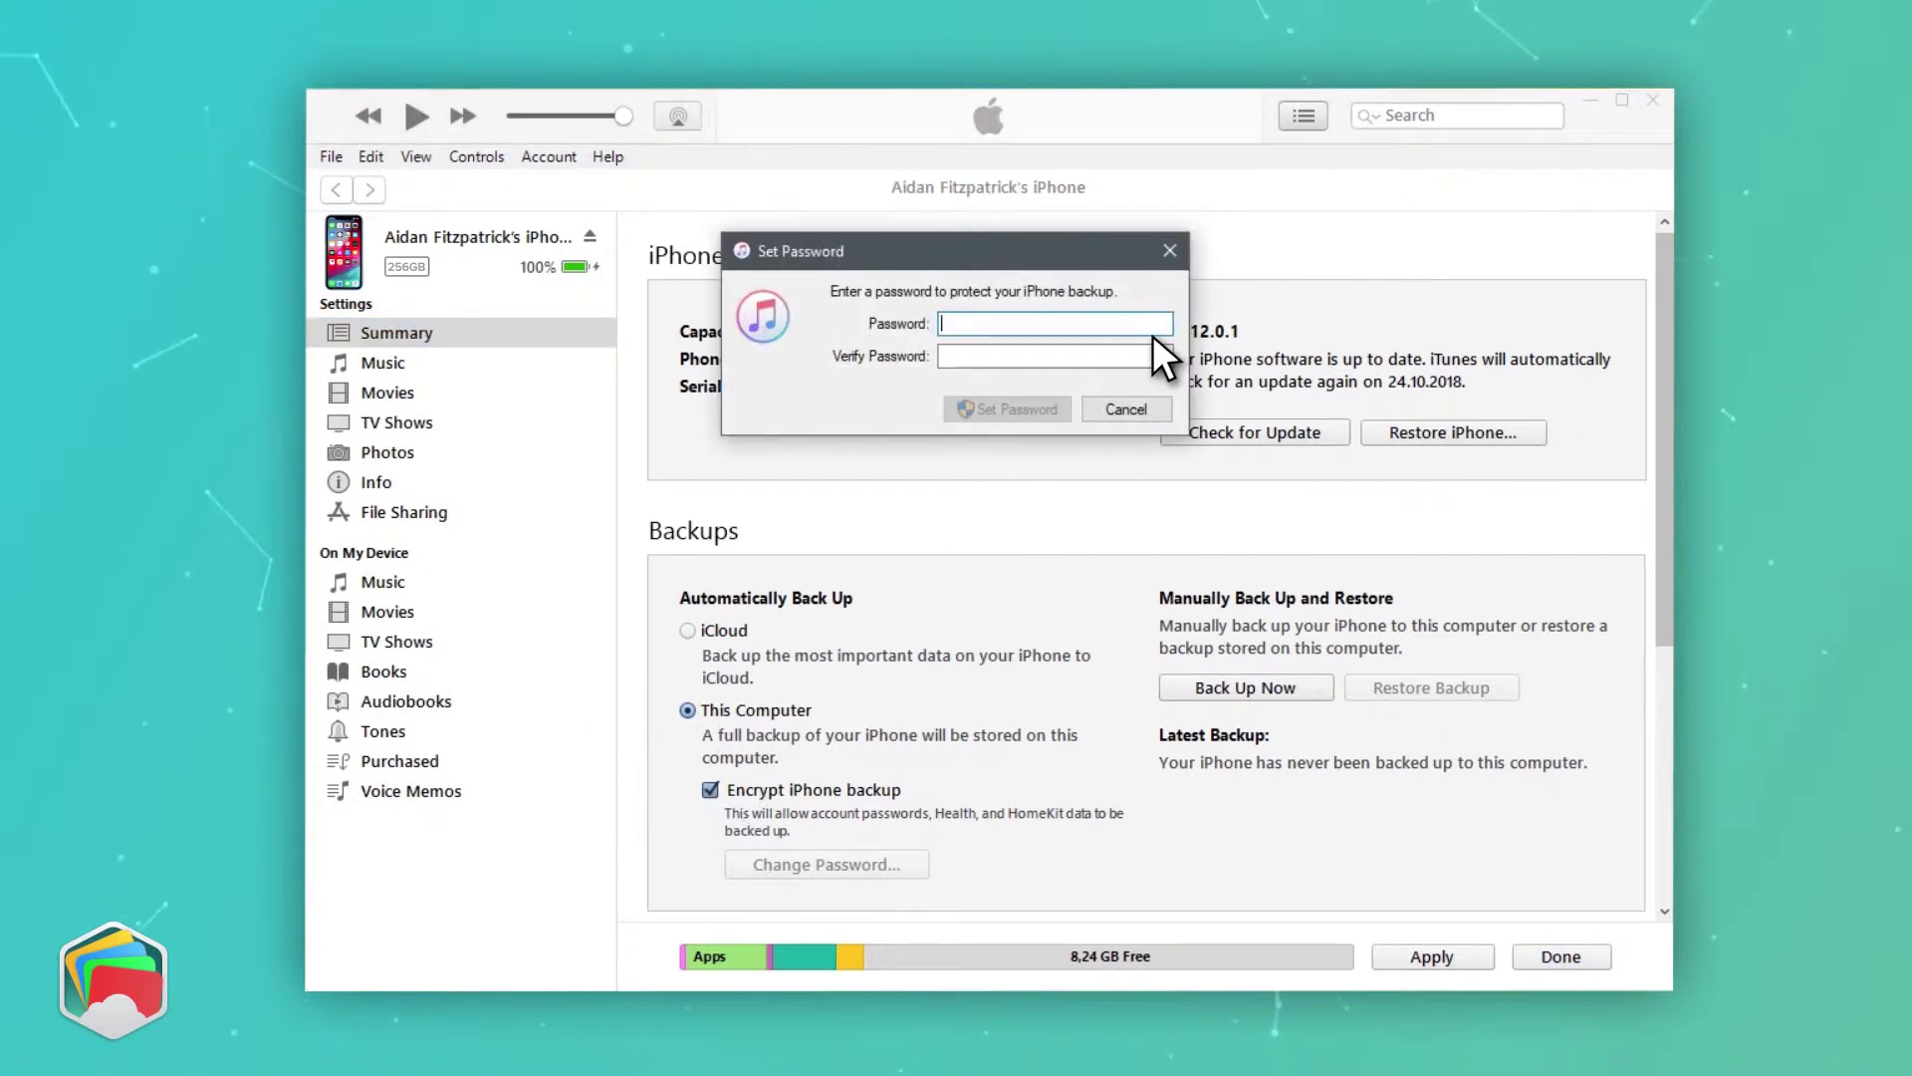
pyautogui.write('••••')
pyautogui.press('Tab')
pyautogui.write('•')
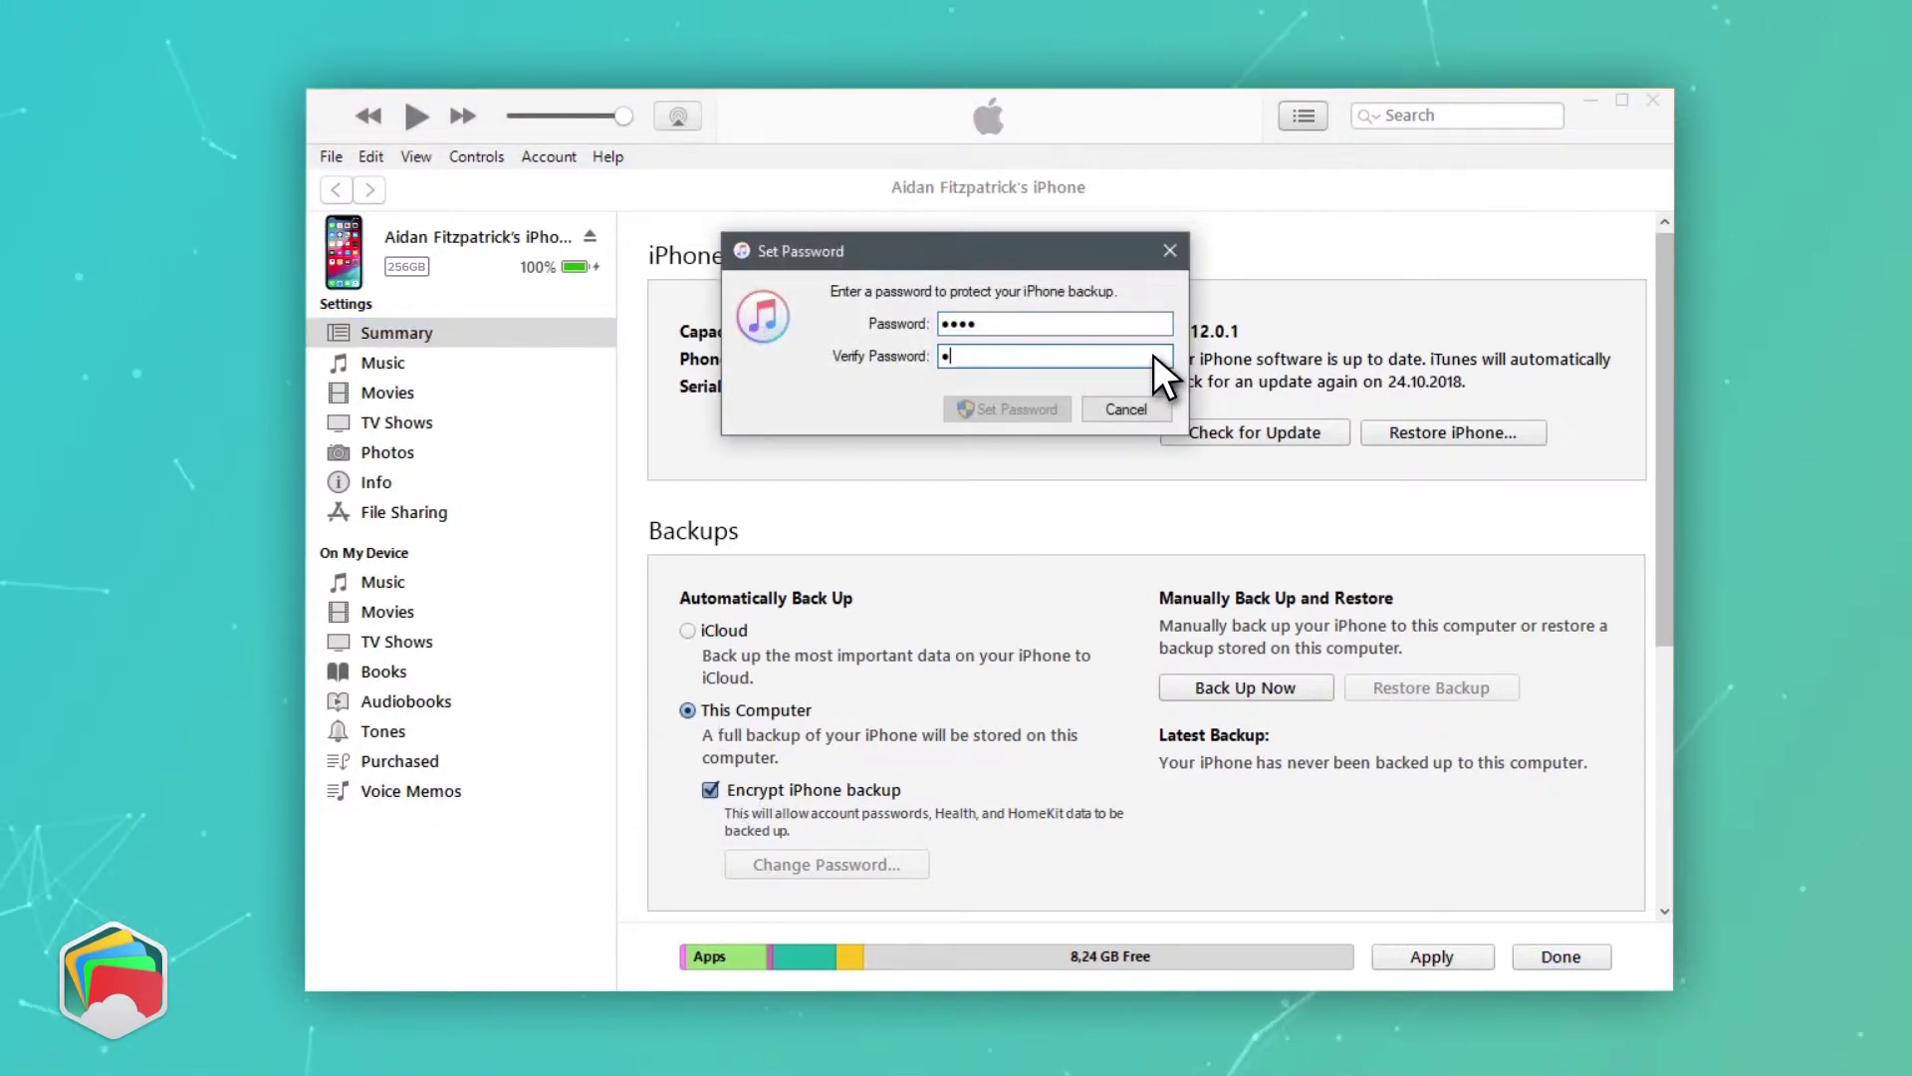
pyautogui.write('•••')
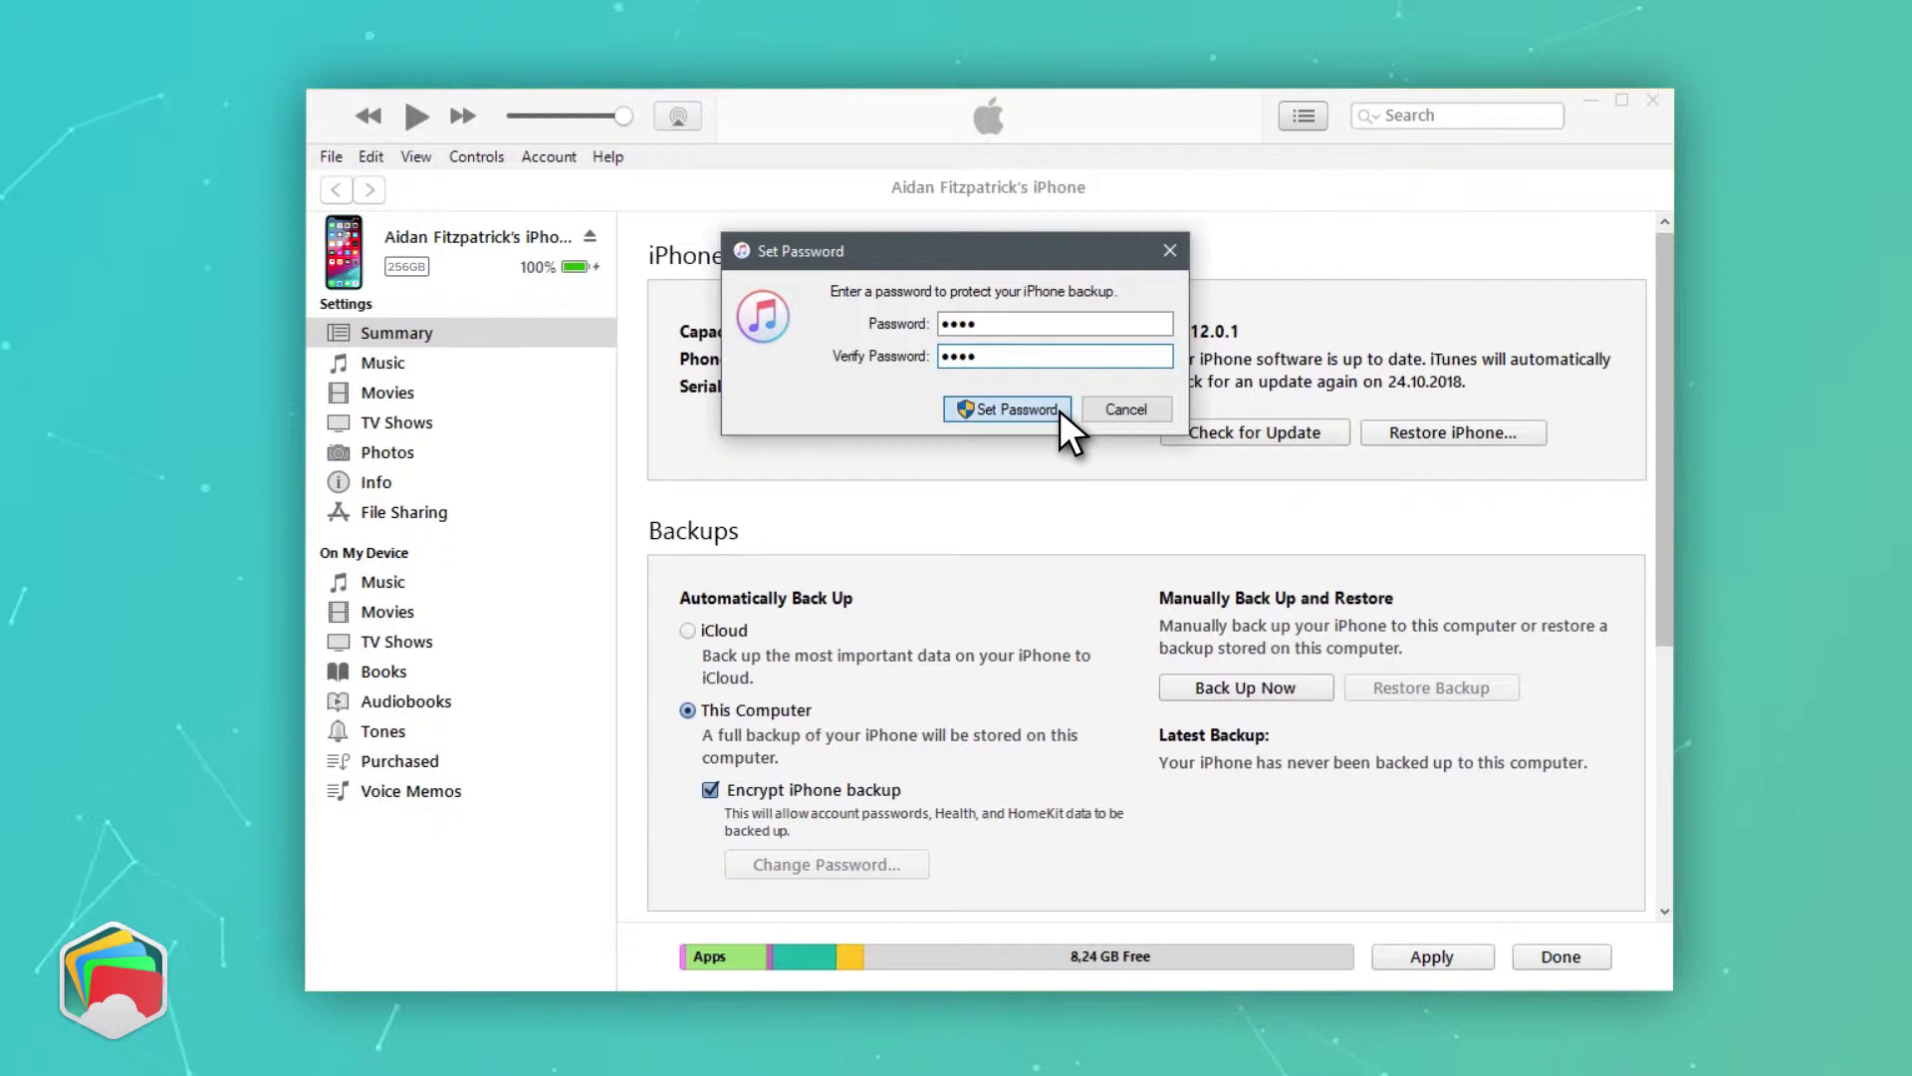
pyautogui.click(1059, 410)
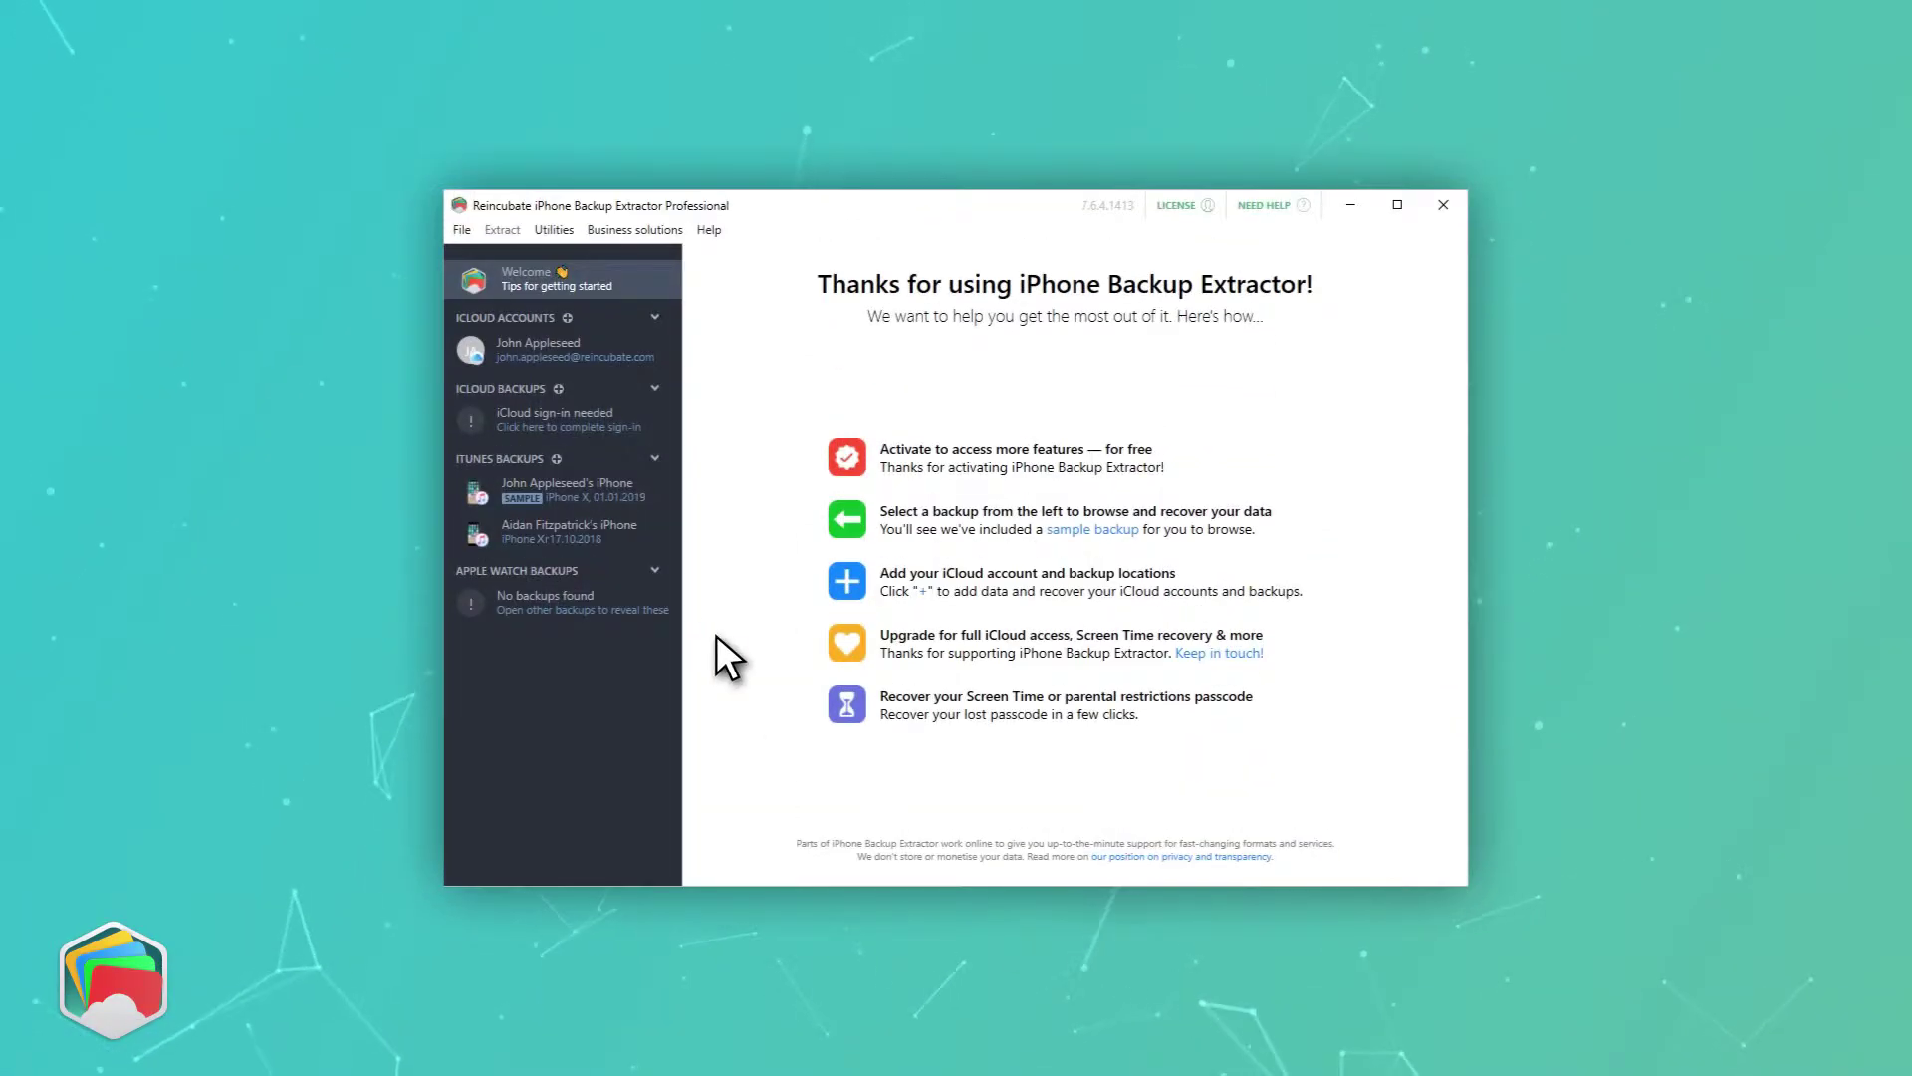
# - Open the iPhone Xr iTunes backup and unlock it with the backup password
pyautogui.click(577, 531)
pyautogui.write('test')
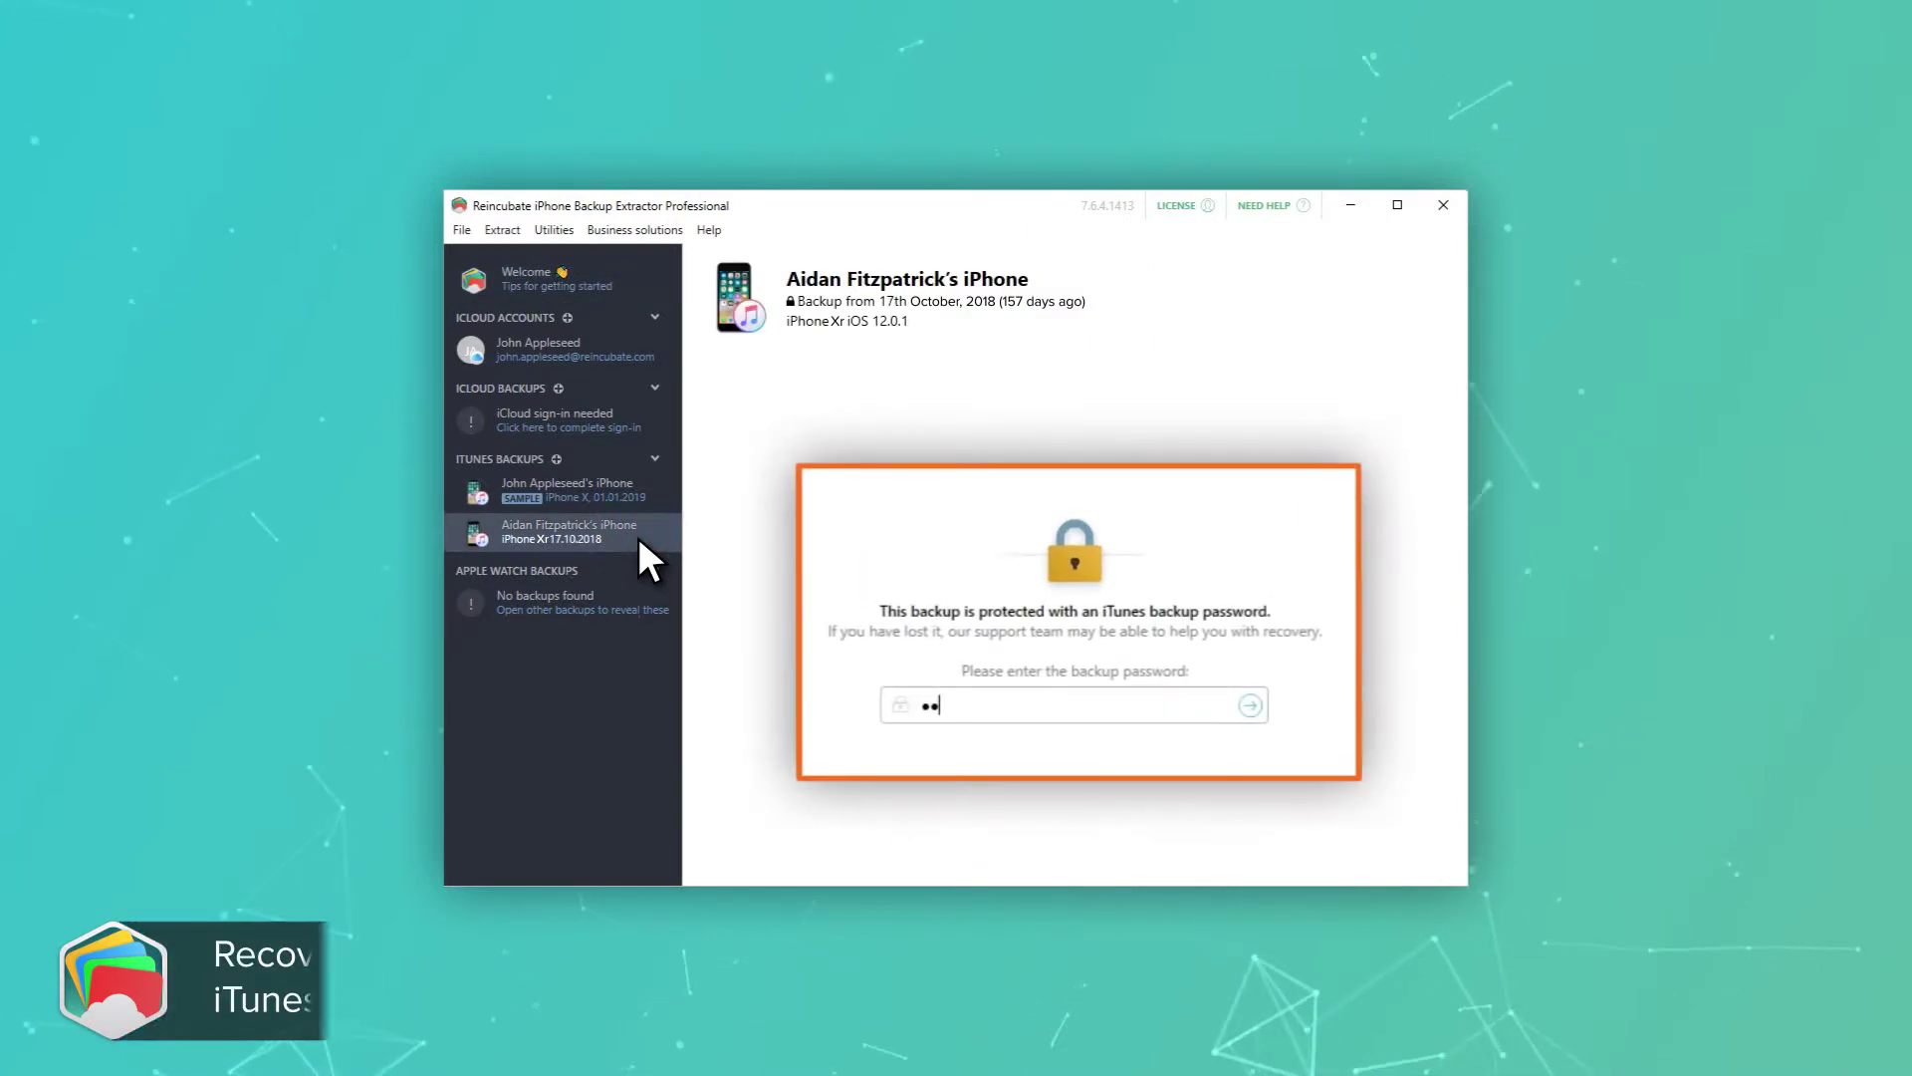
pyautogui.click(1250, 705)
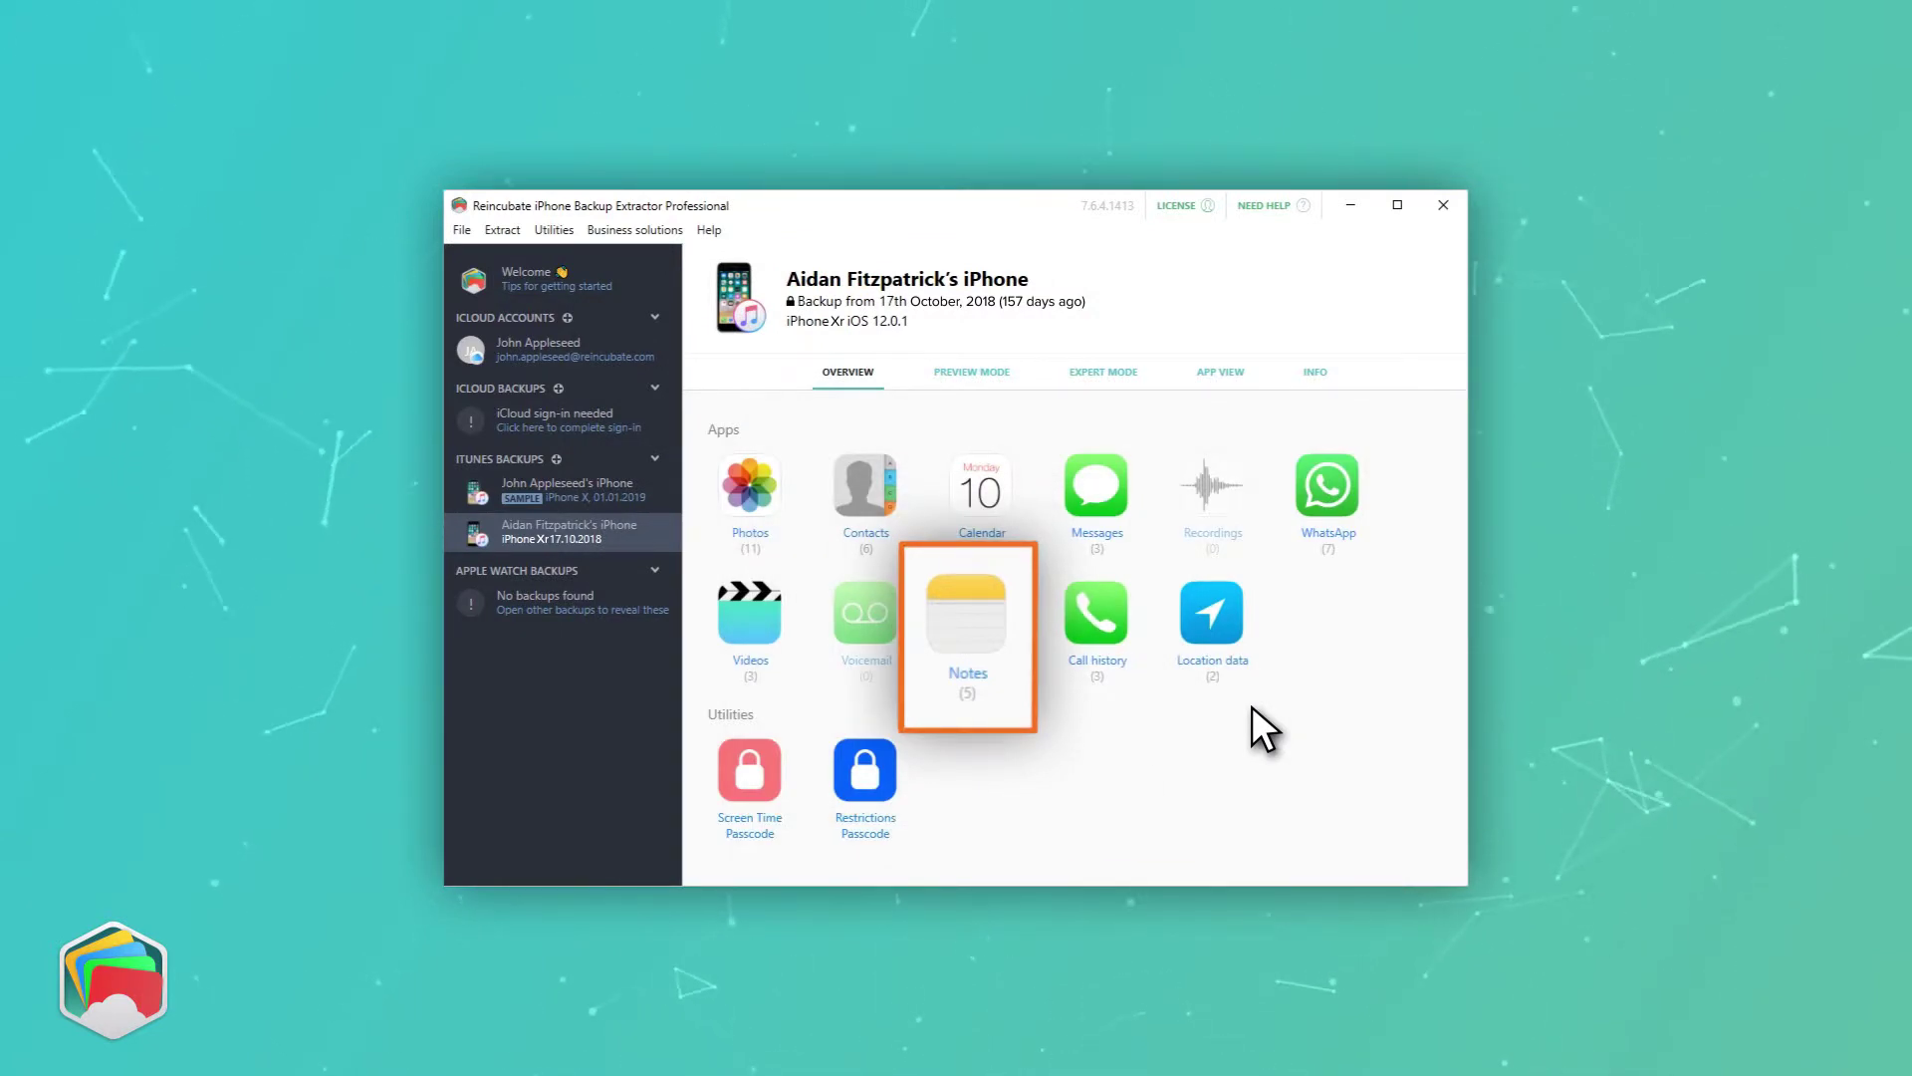
# - Export the backup's notes as HTML into the selected destination folder
pyautogui.click(986, 679)
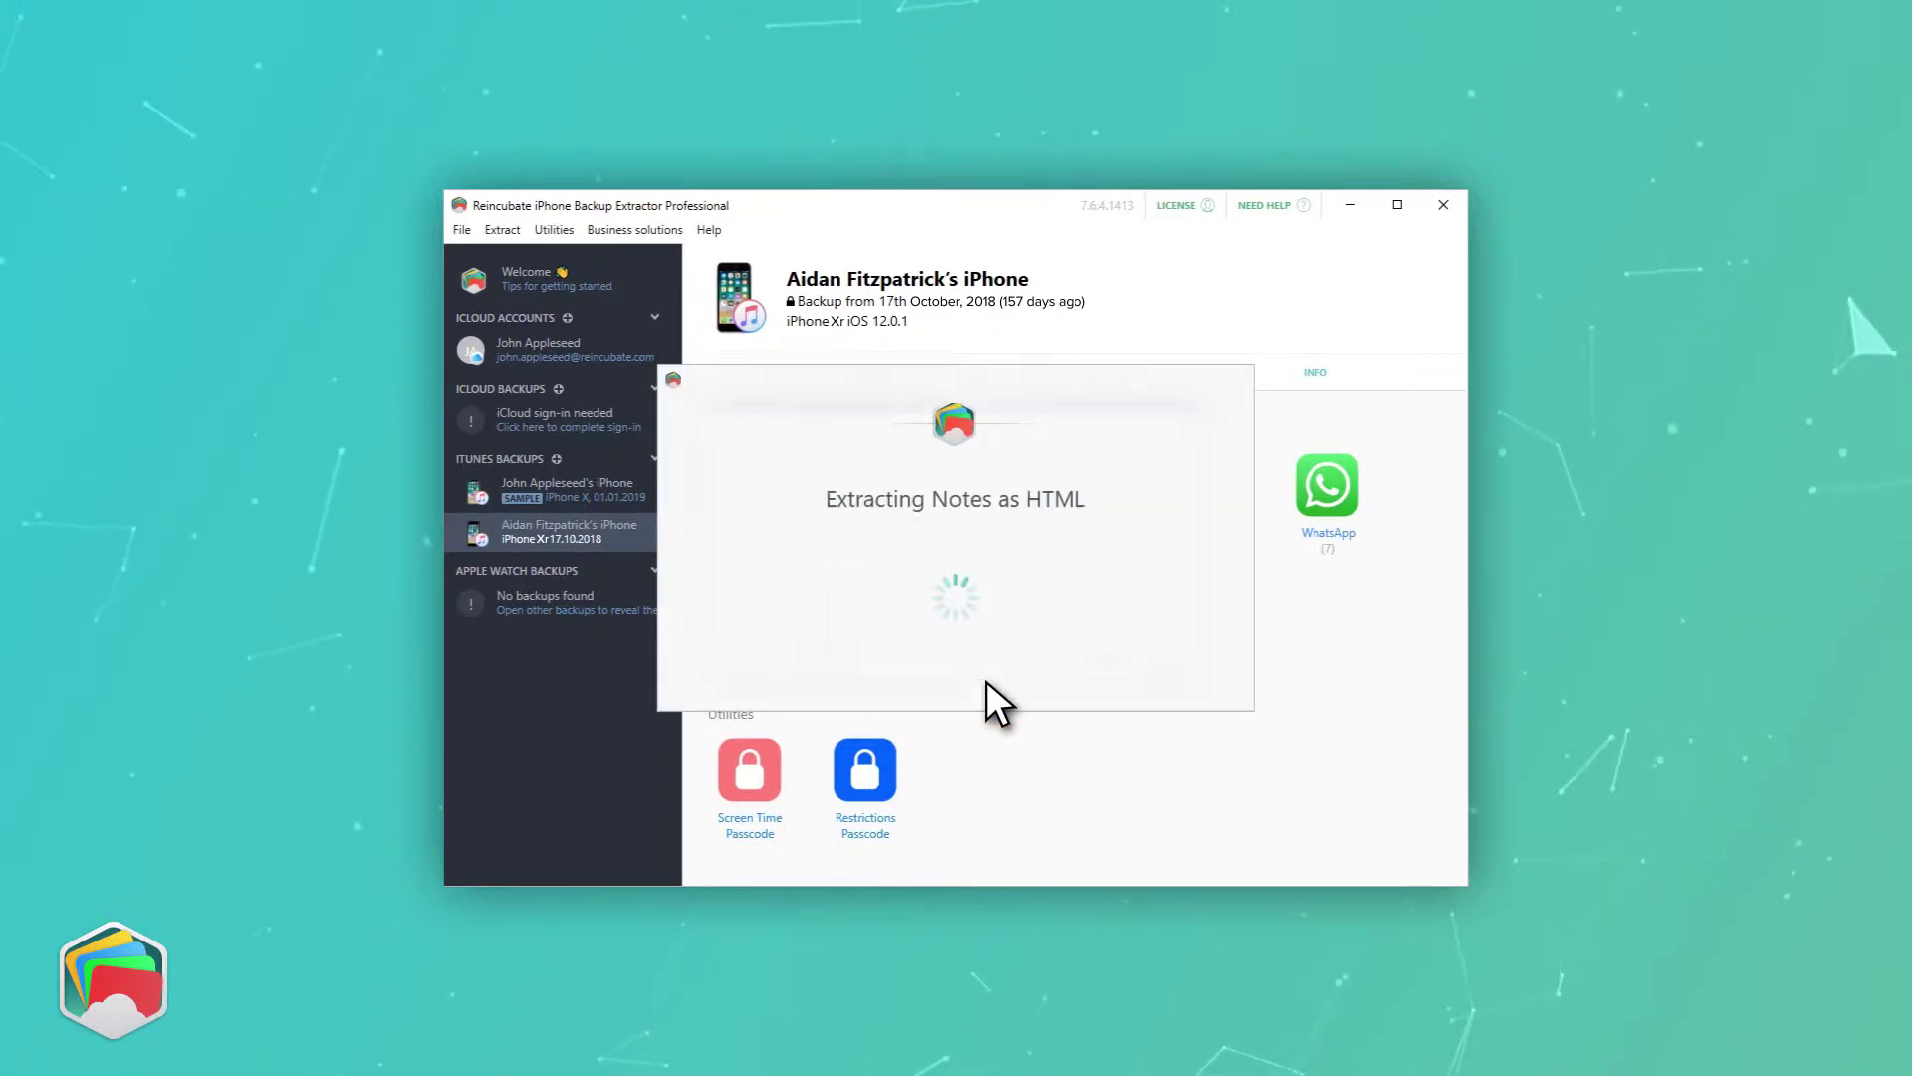
pyautogui.click(1279, 777)
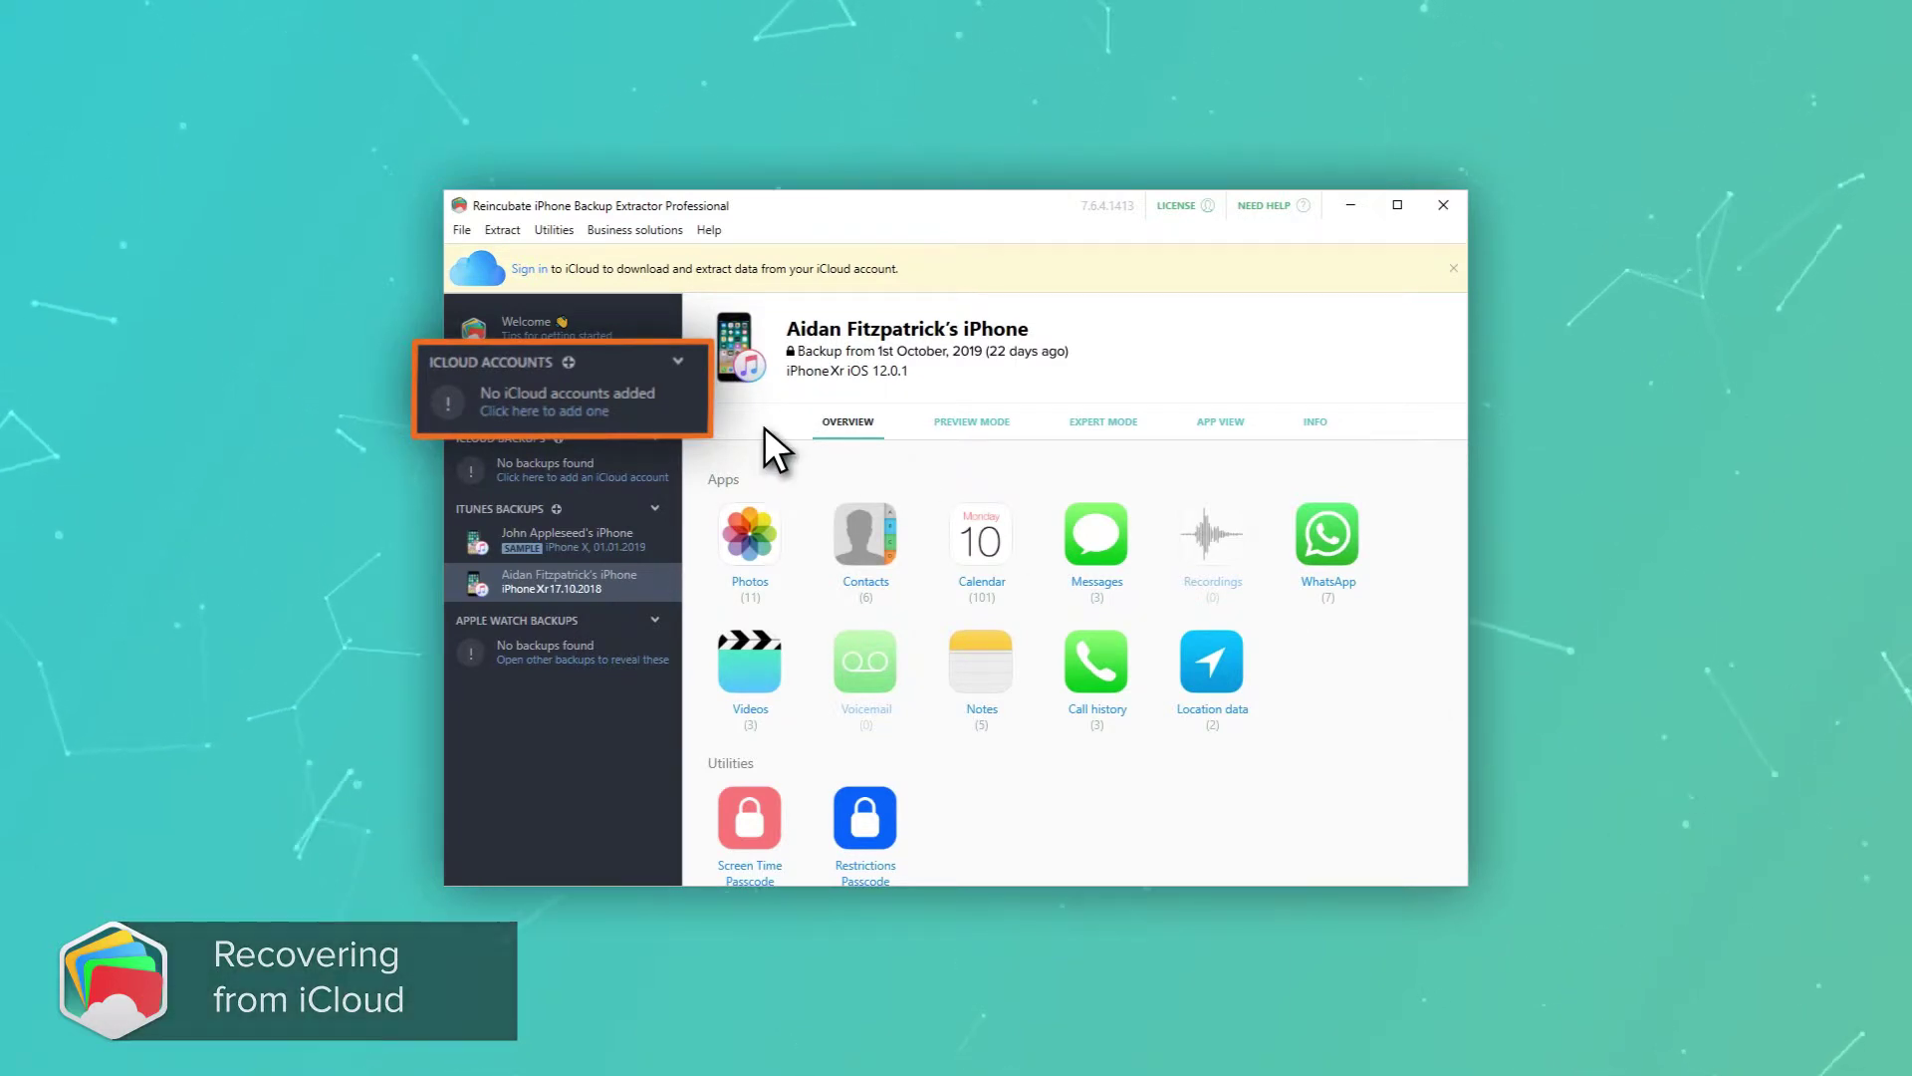
# - Add a new iCloud account in Preferences with its Apple ID and password, confirming the successful login
pyautogui.click(670, 401)
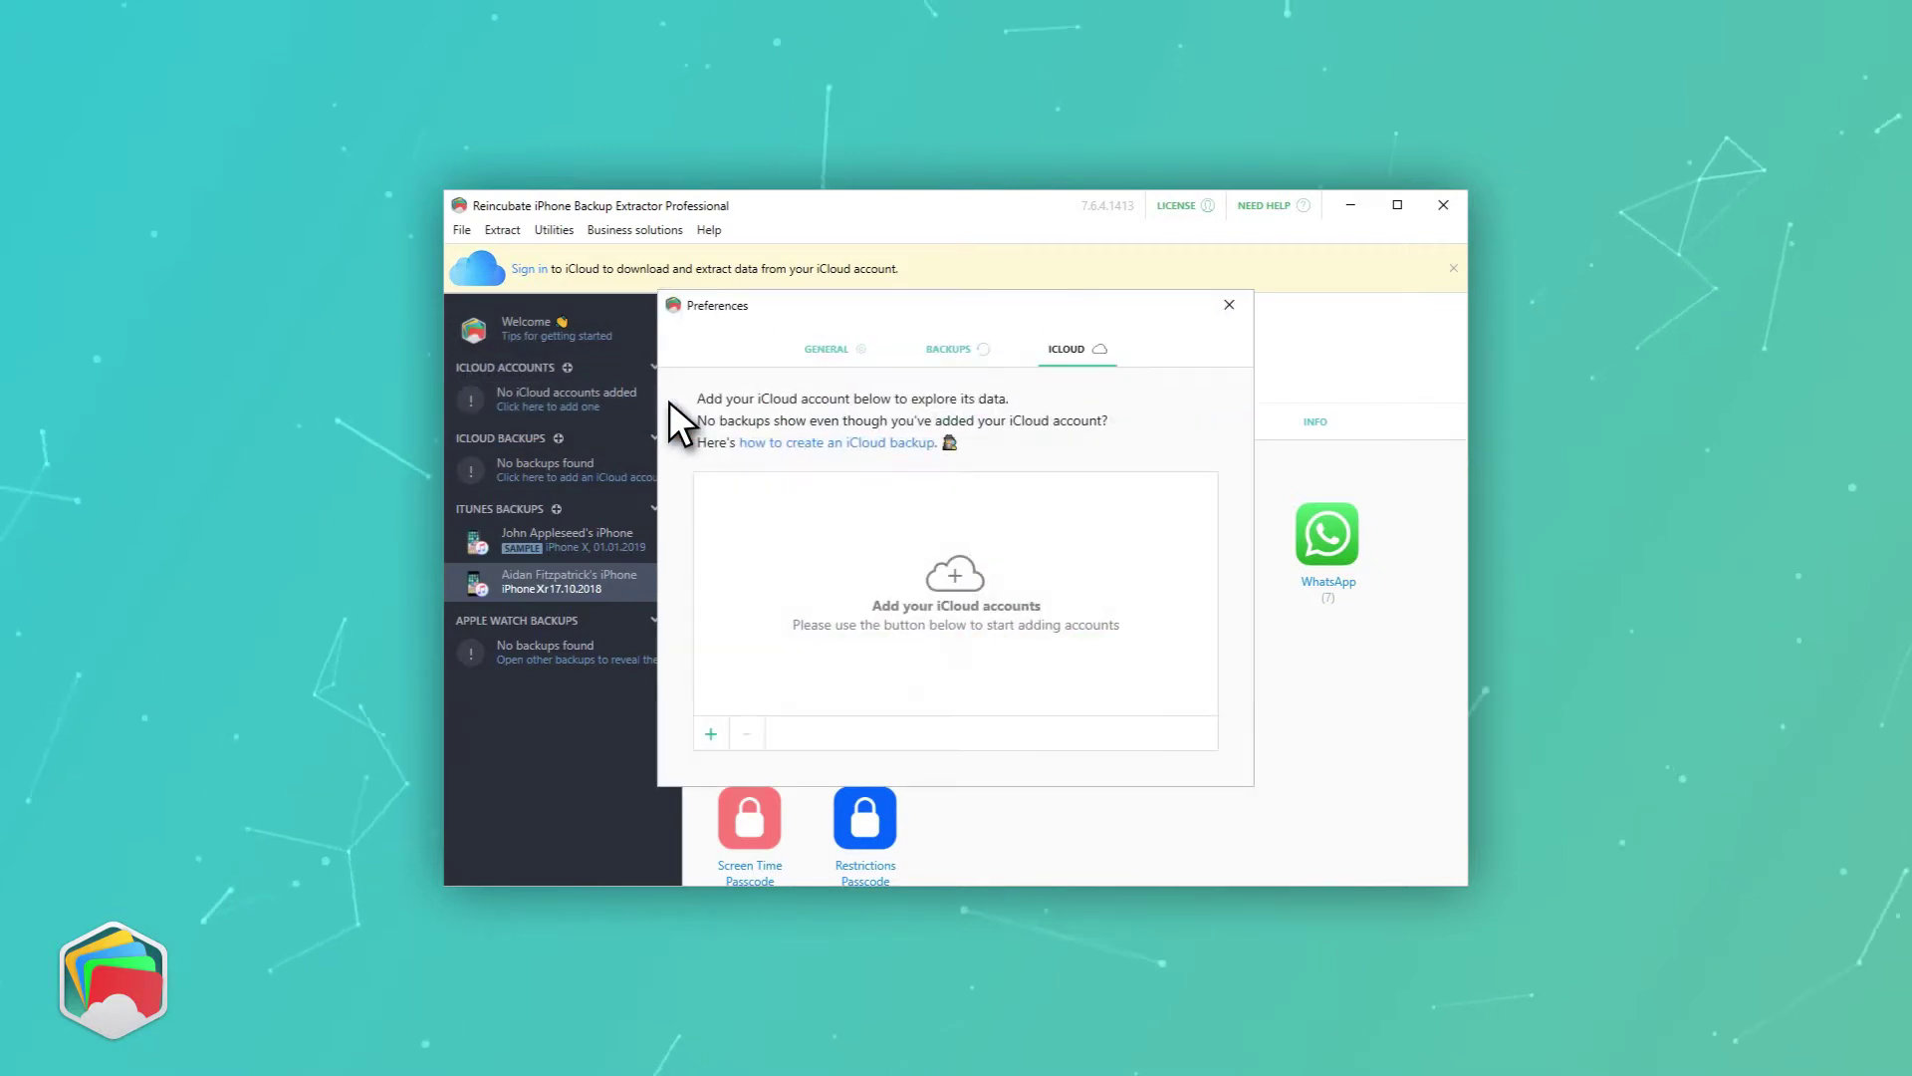
pyautogui.click(713, 735)
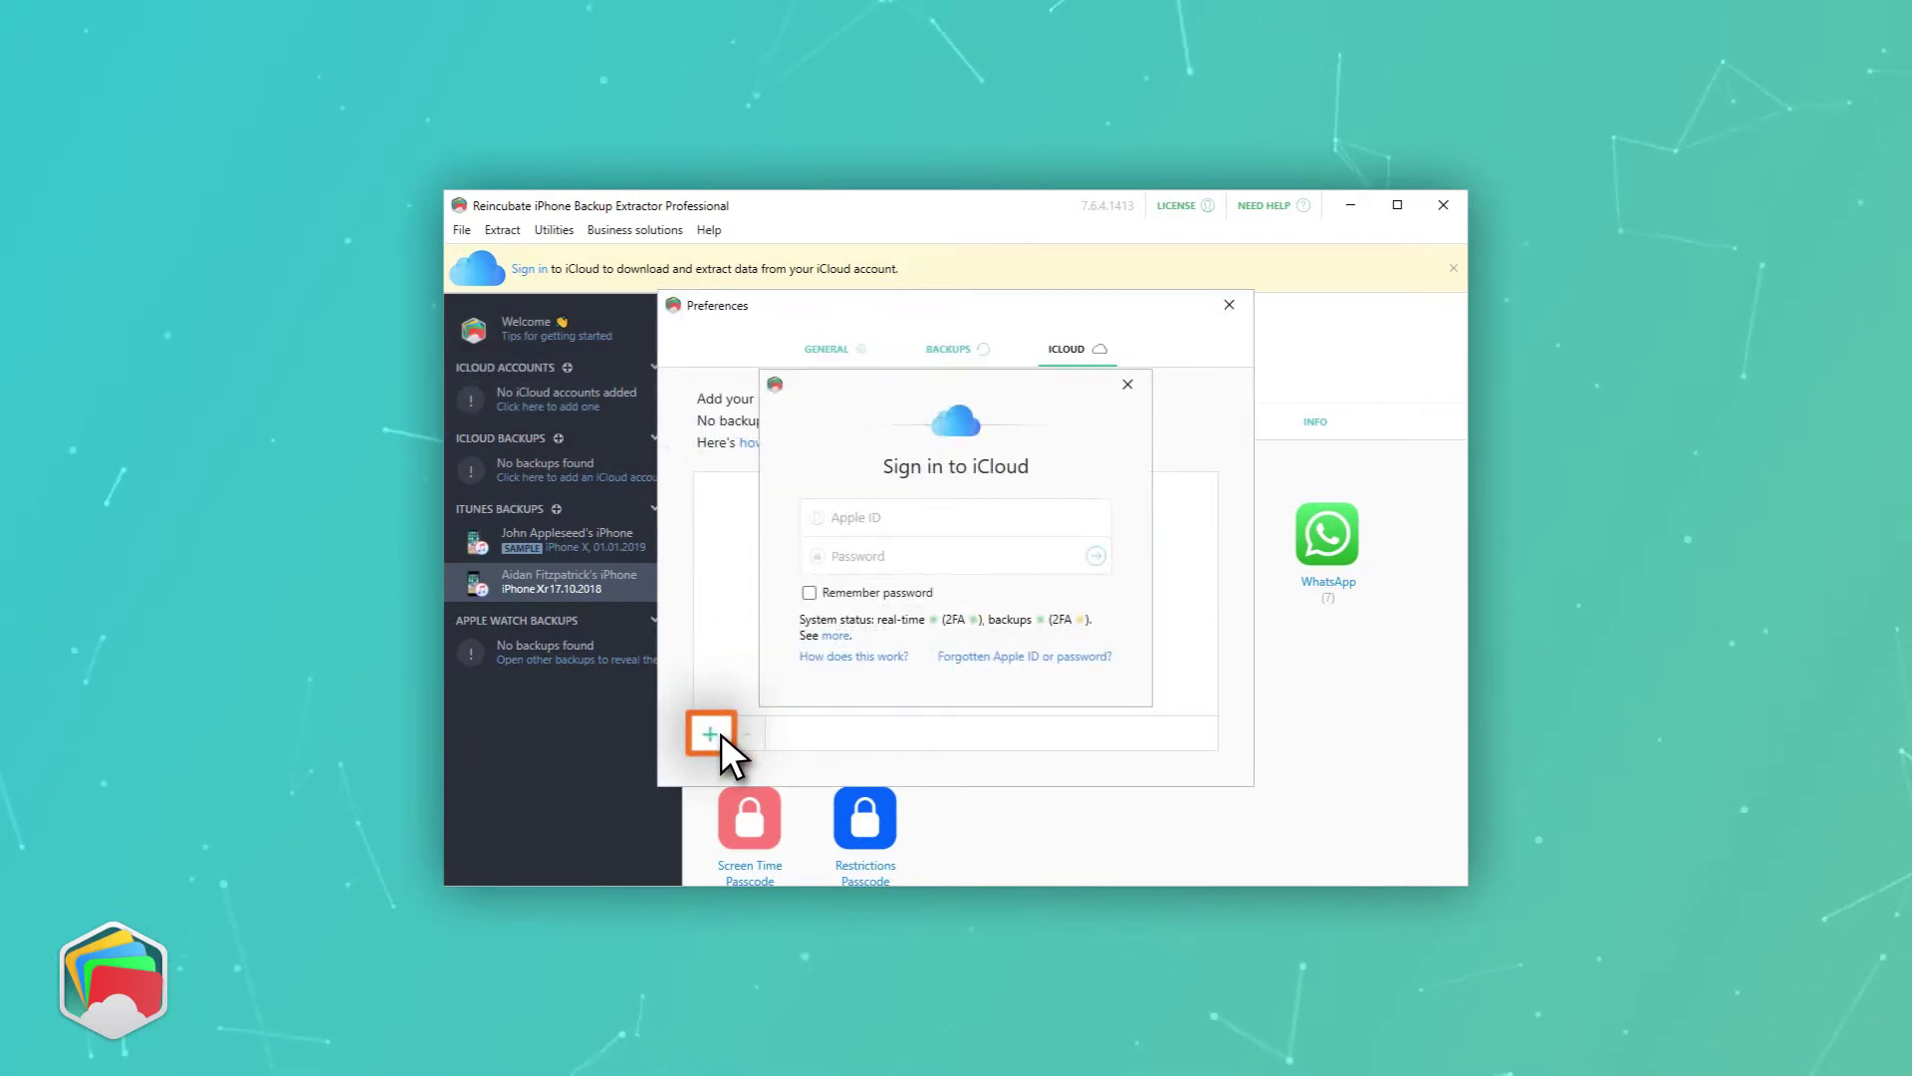
pyautogui.write('your@icloudaccount.com')
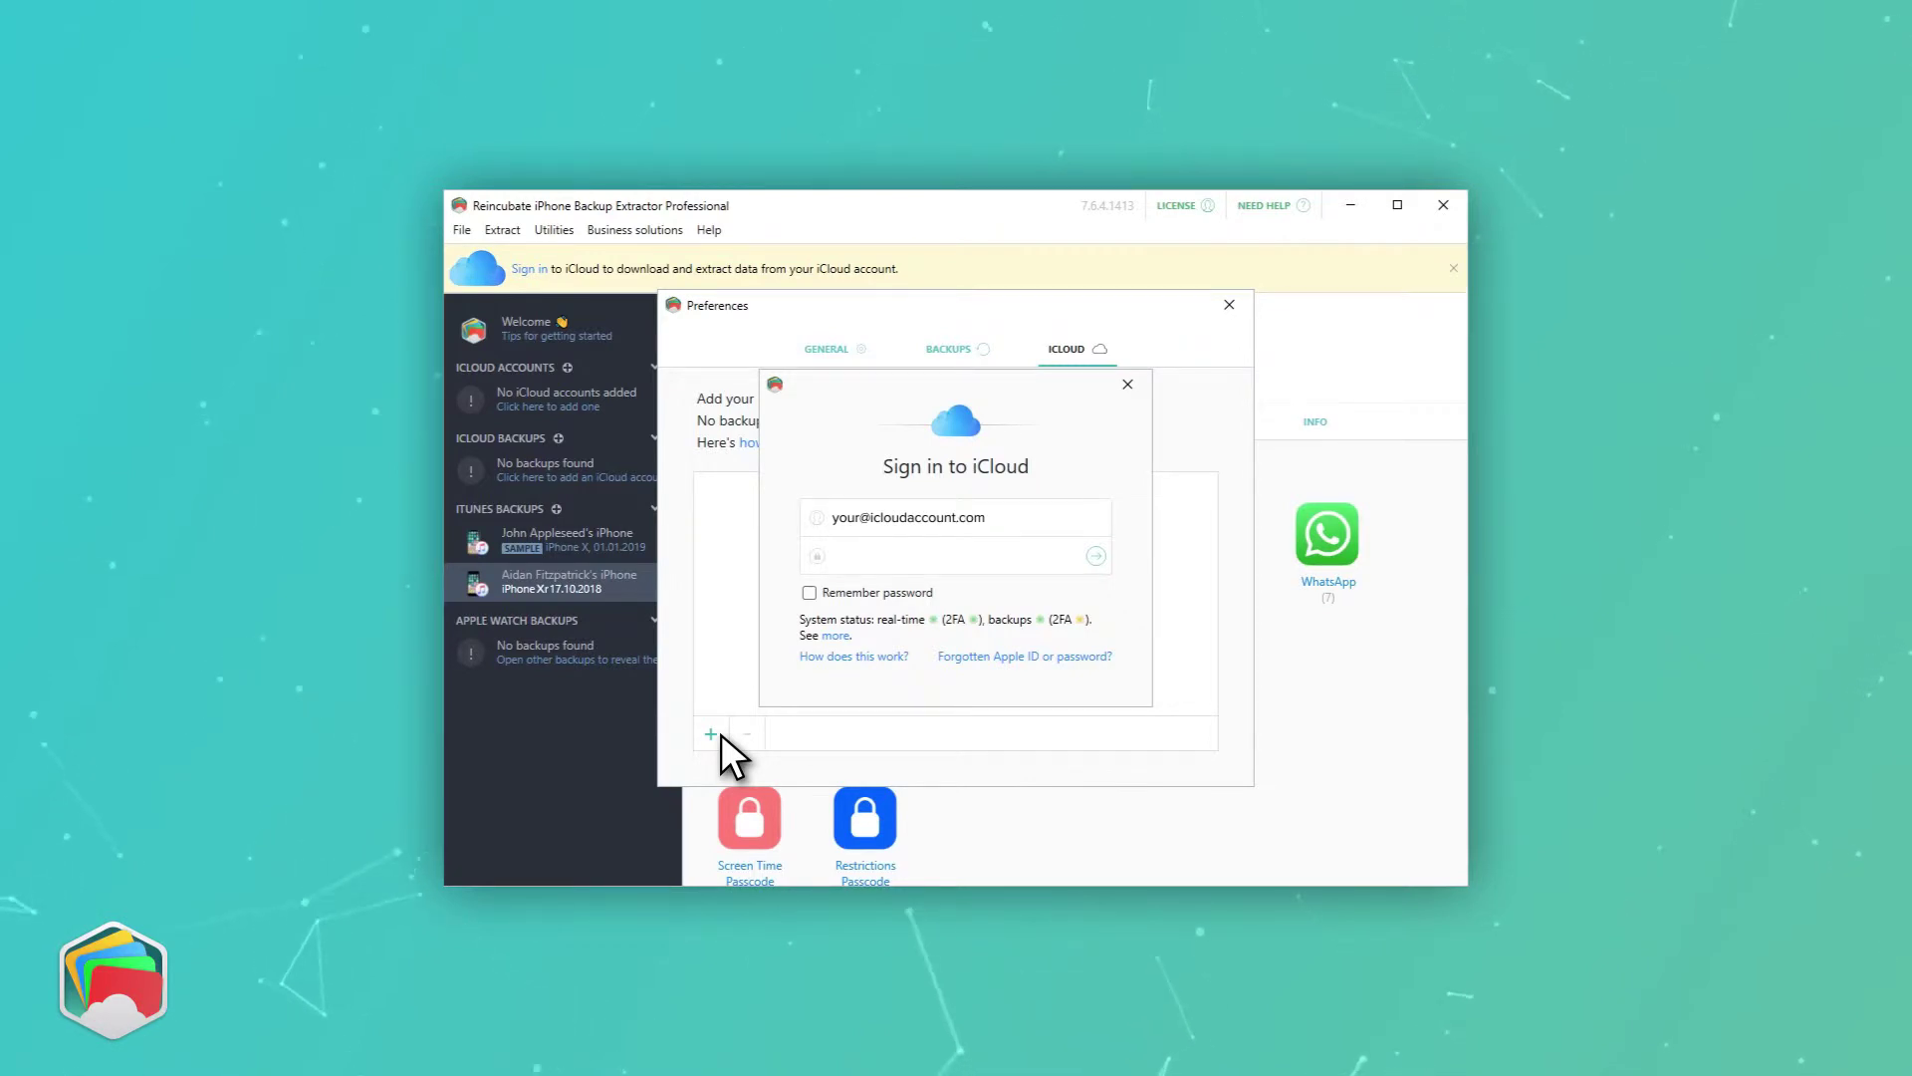
pyautogui.press('Tab')
pyautogui.write('password1')
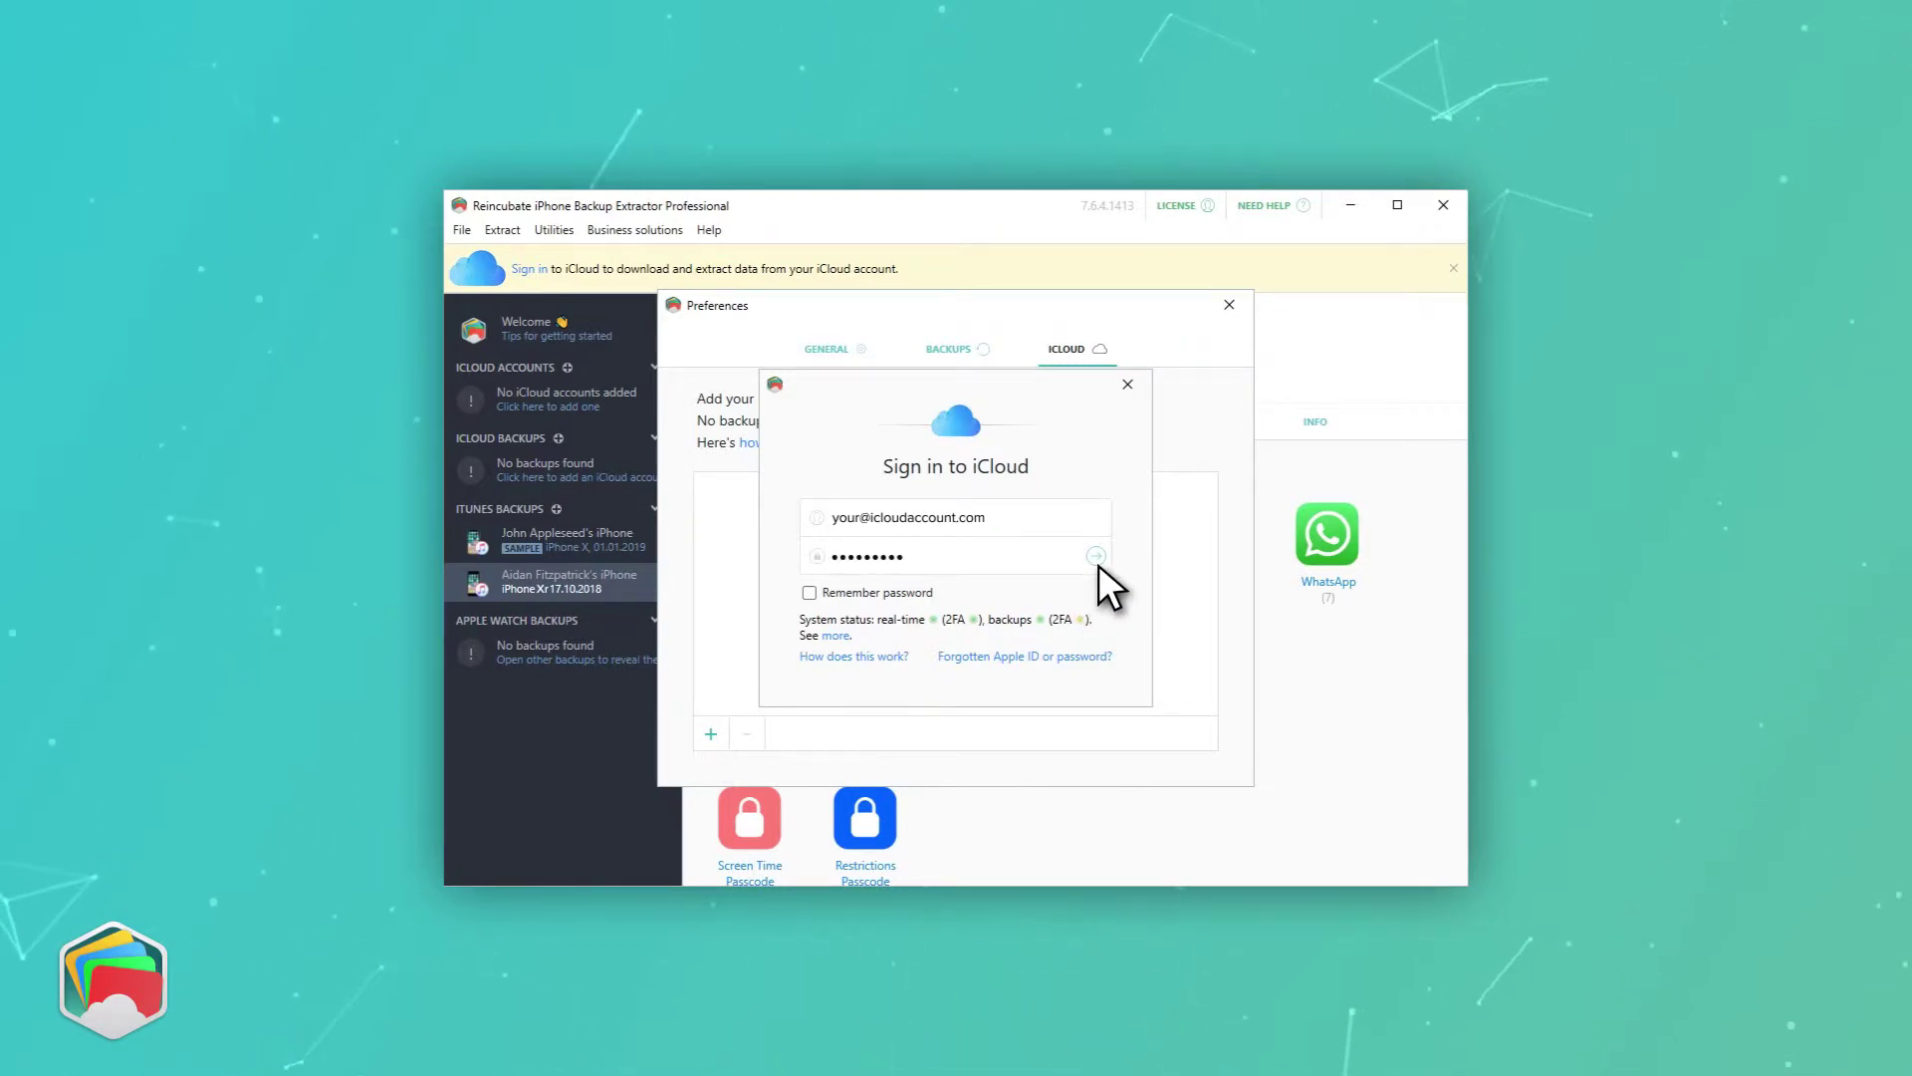
pyautogui.click(1098, 564)
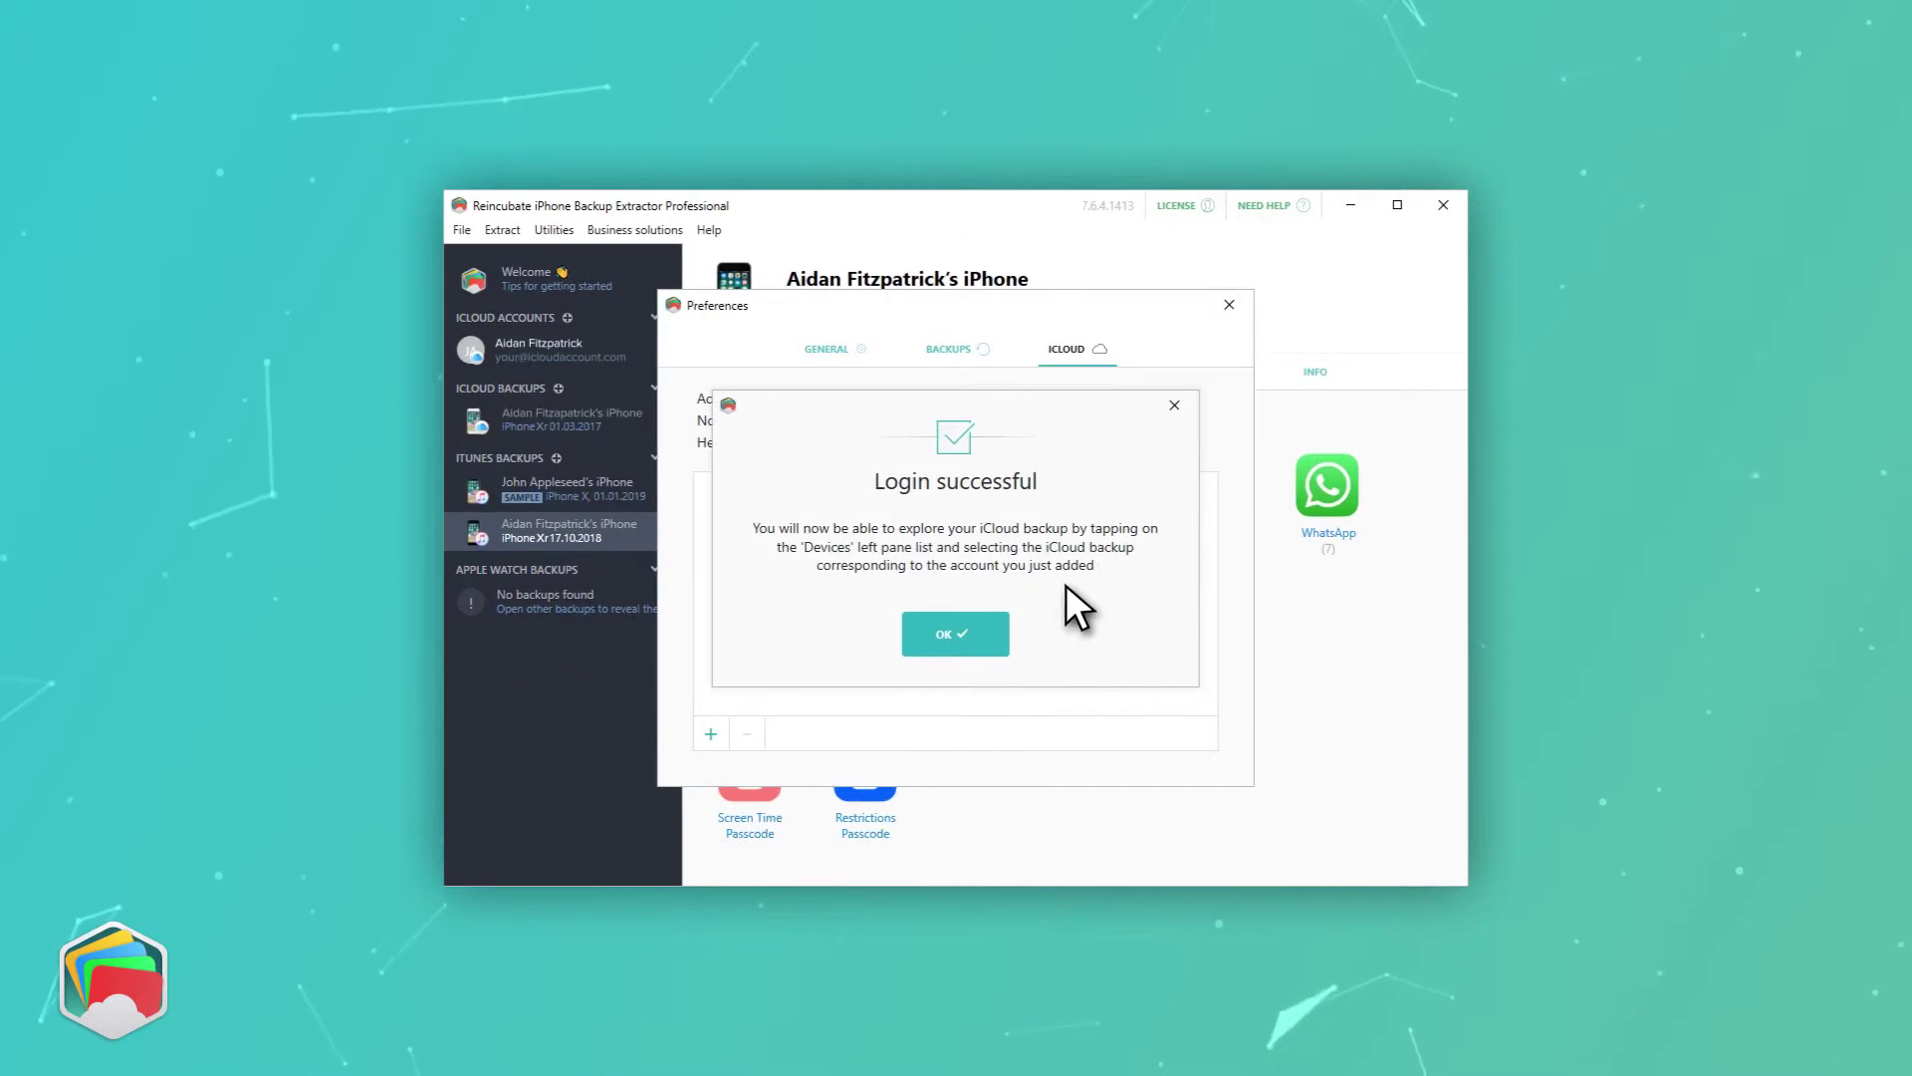
pyautogui.click(982, 637)
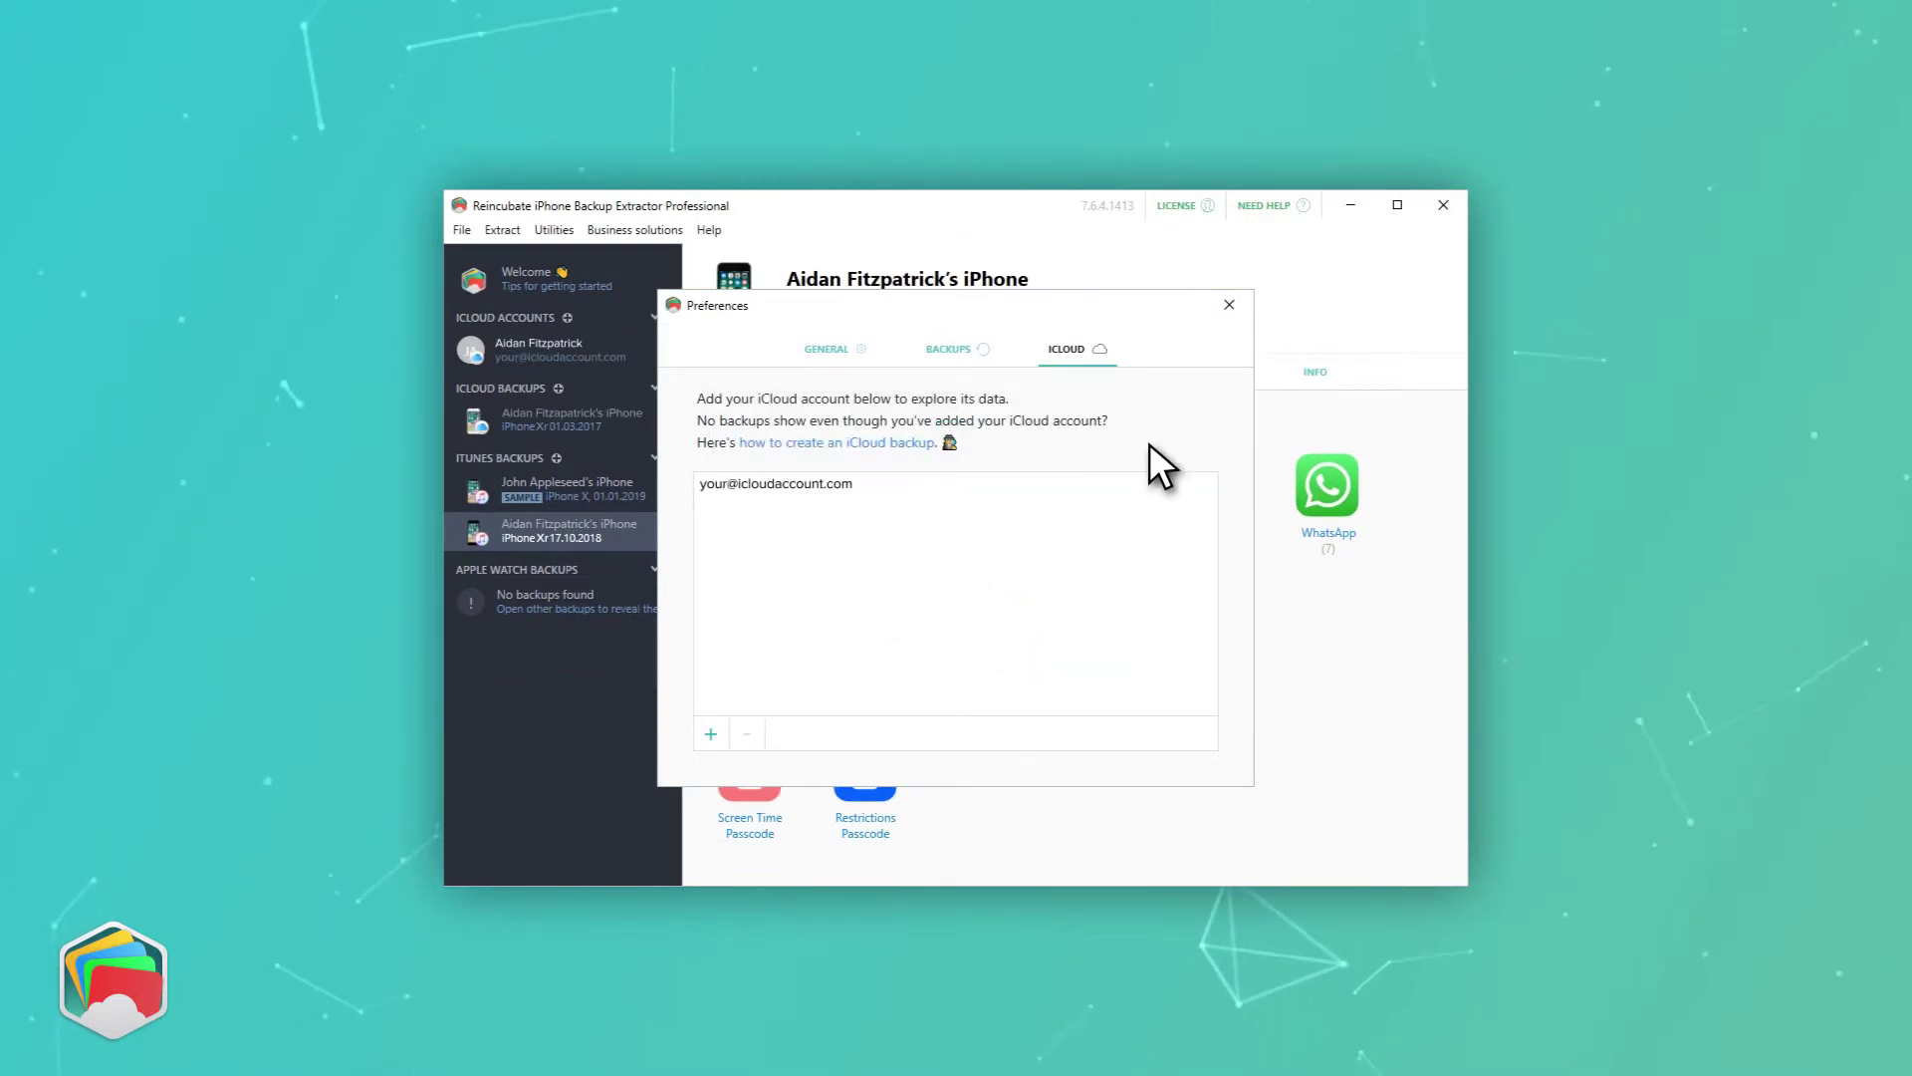
# - Close Preferences, select the 1 March 2019 iCloud backup and extract its notes
pyautogui.click(1235, 307)
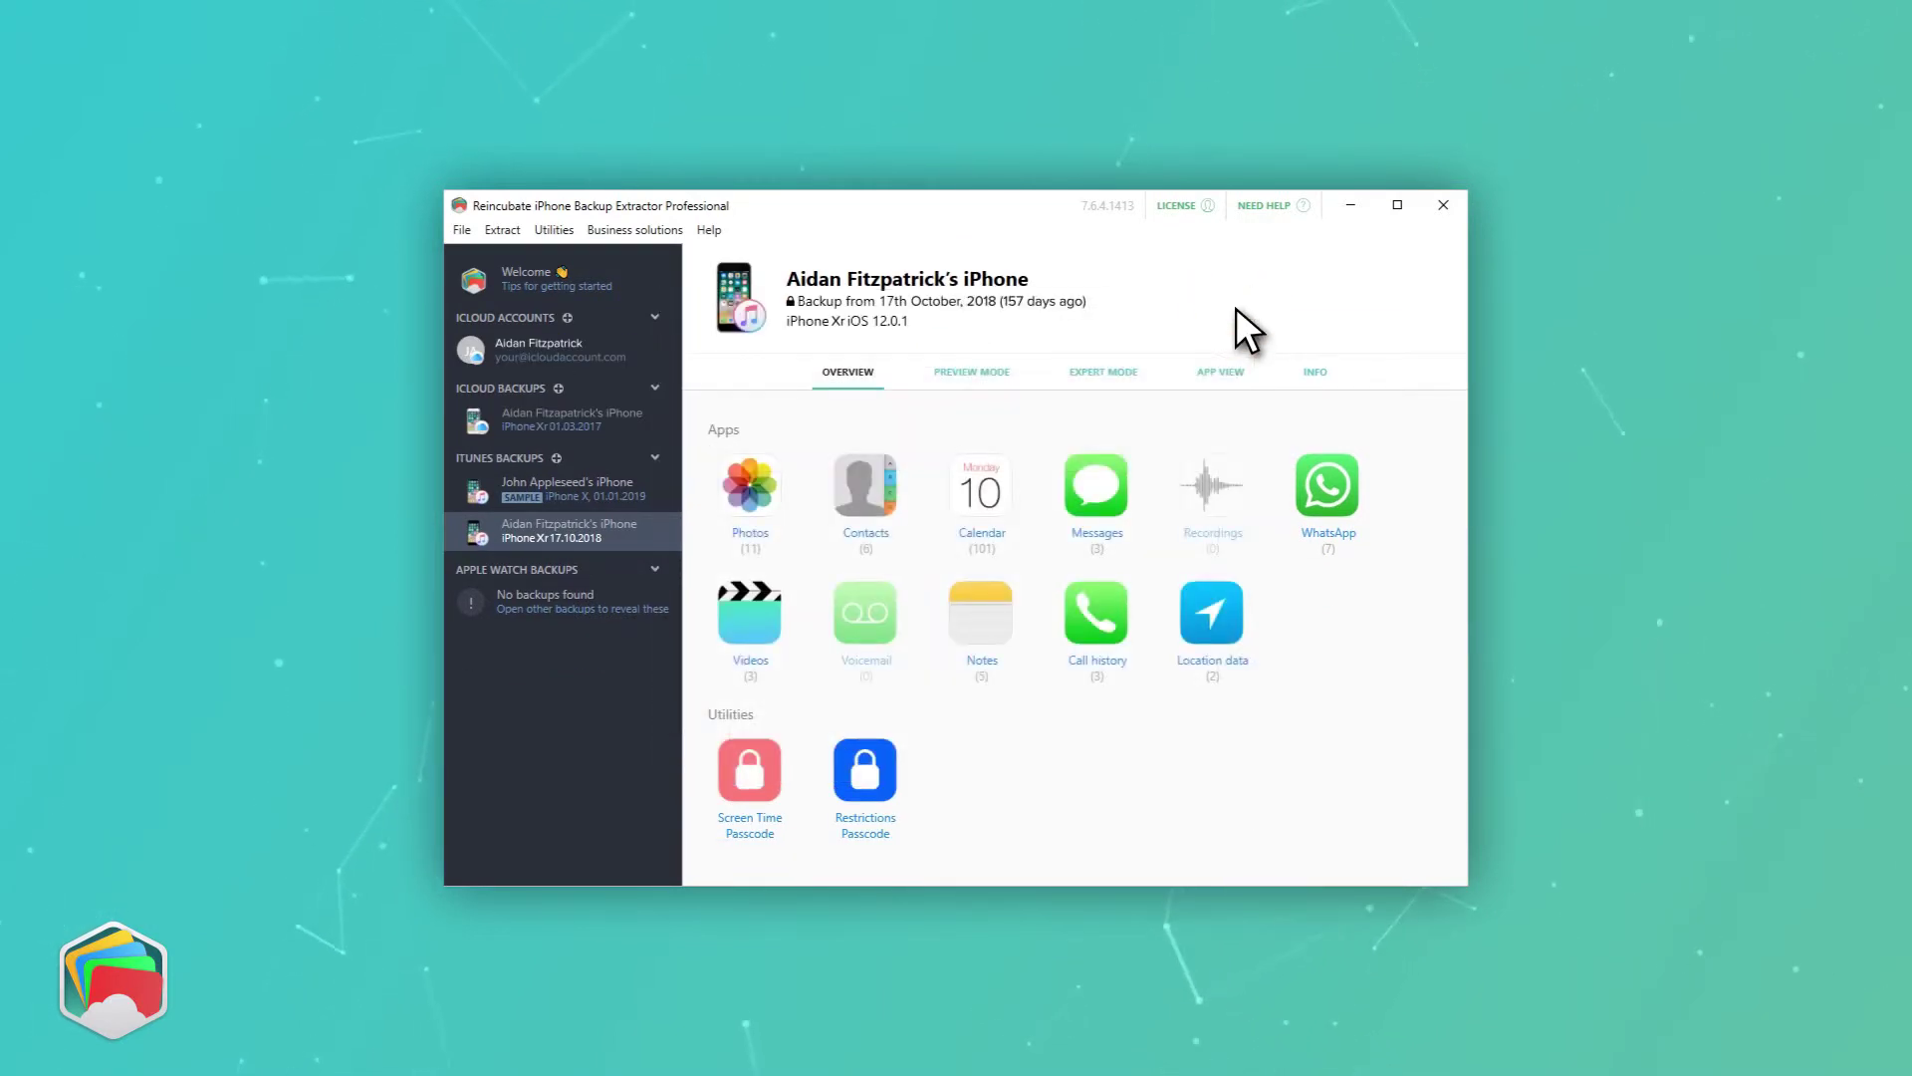
pyautogui.click(663, 420)
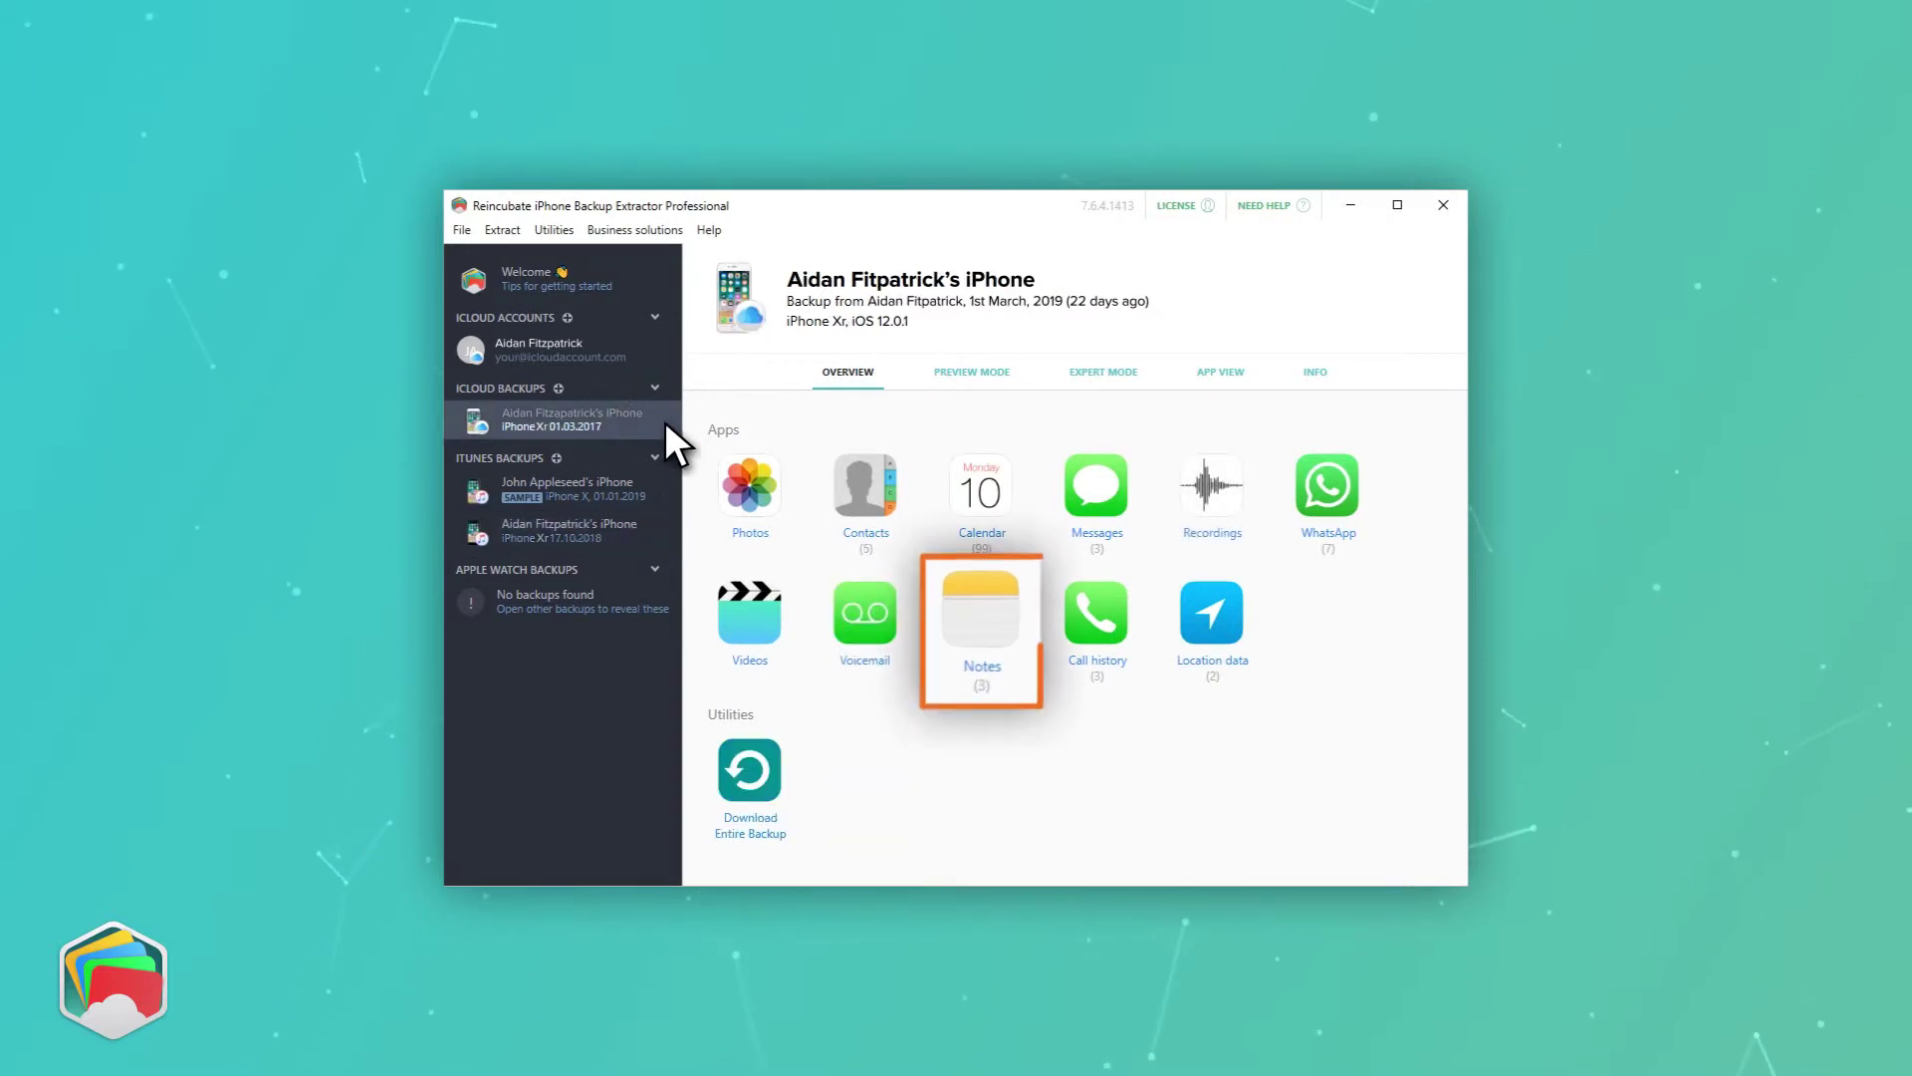
pyautogui.click(982, 666)
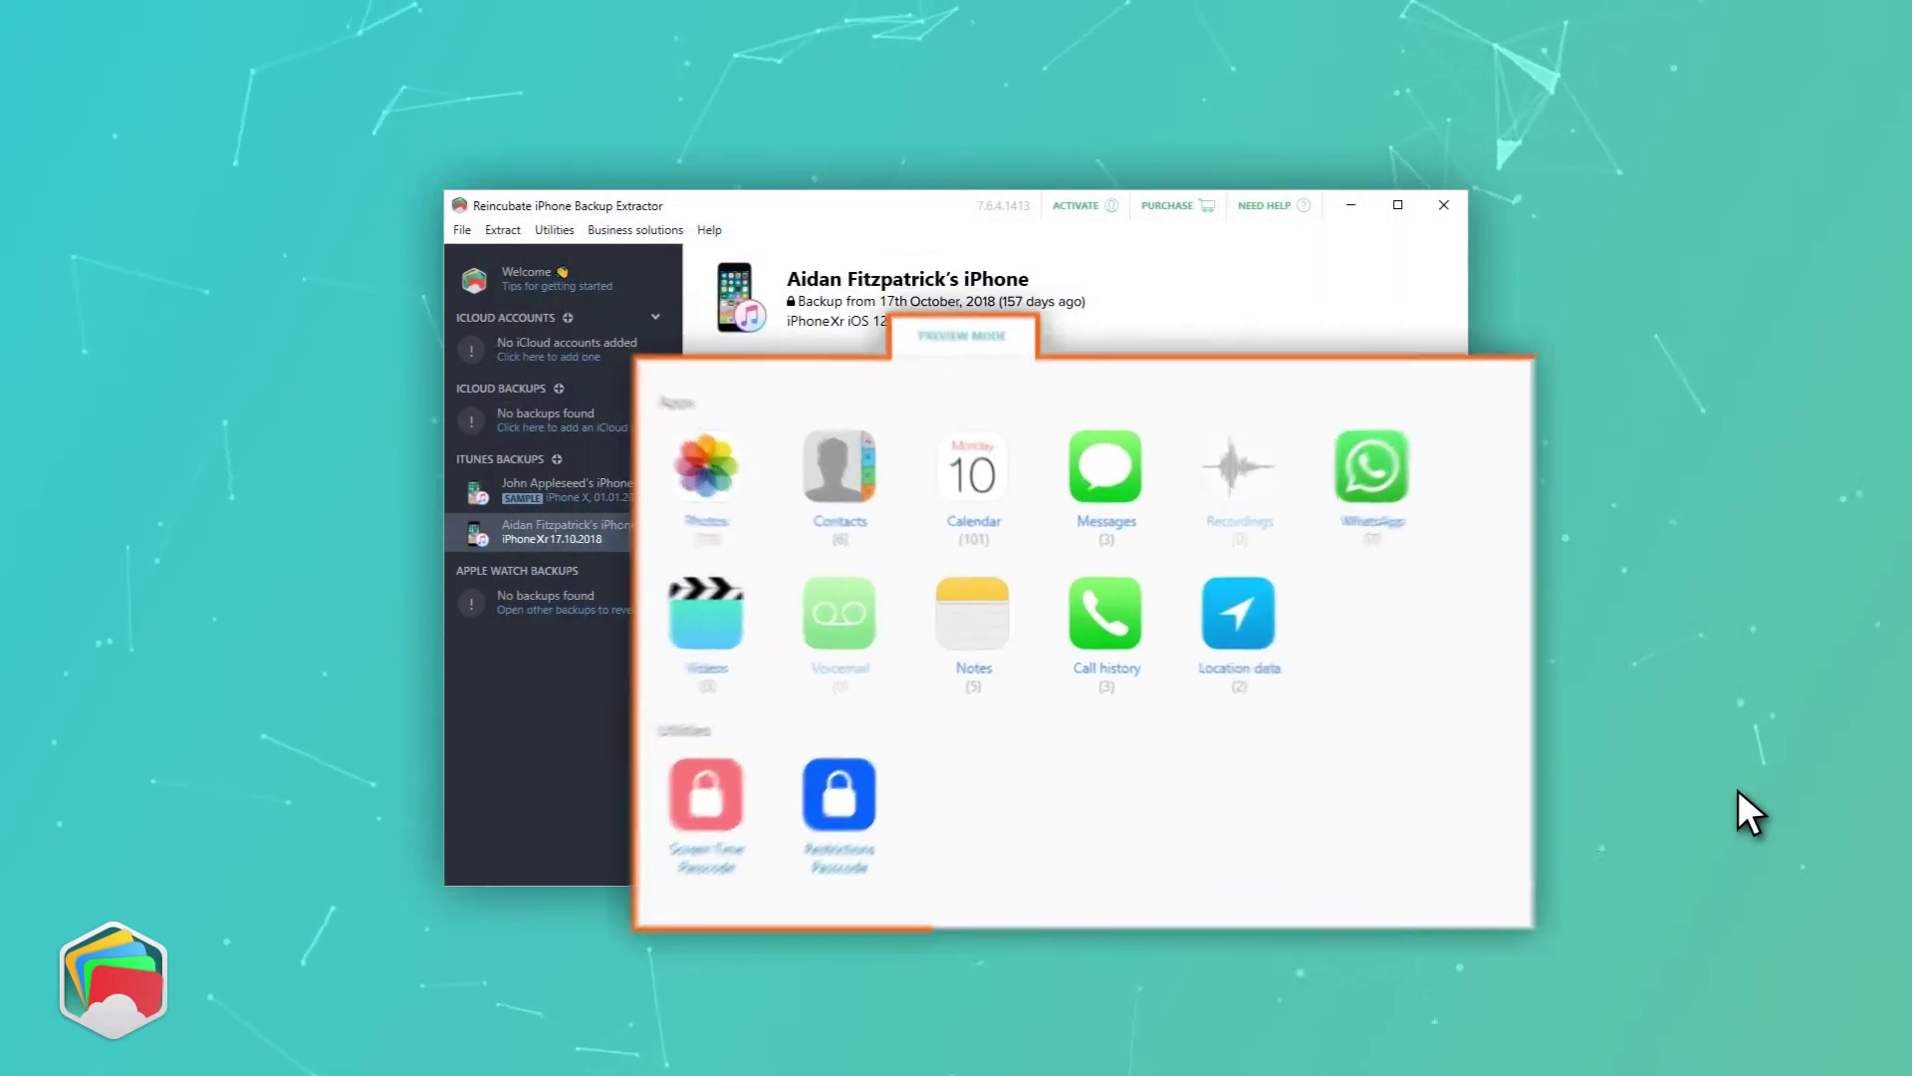
# - In Preview Mode list the Notes and view the birthday present and Schedule meeting with investors notes
pyautogui.click(1018, 319)
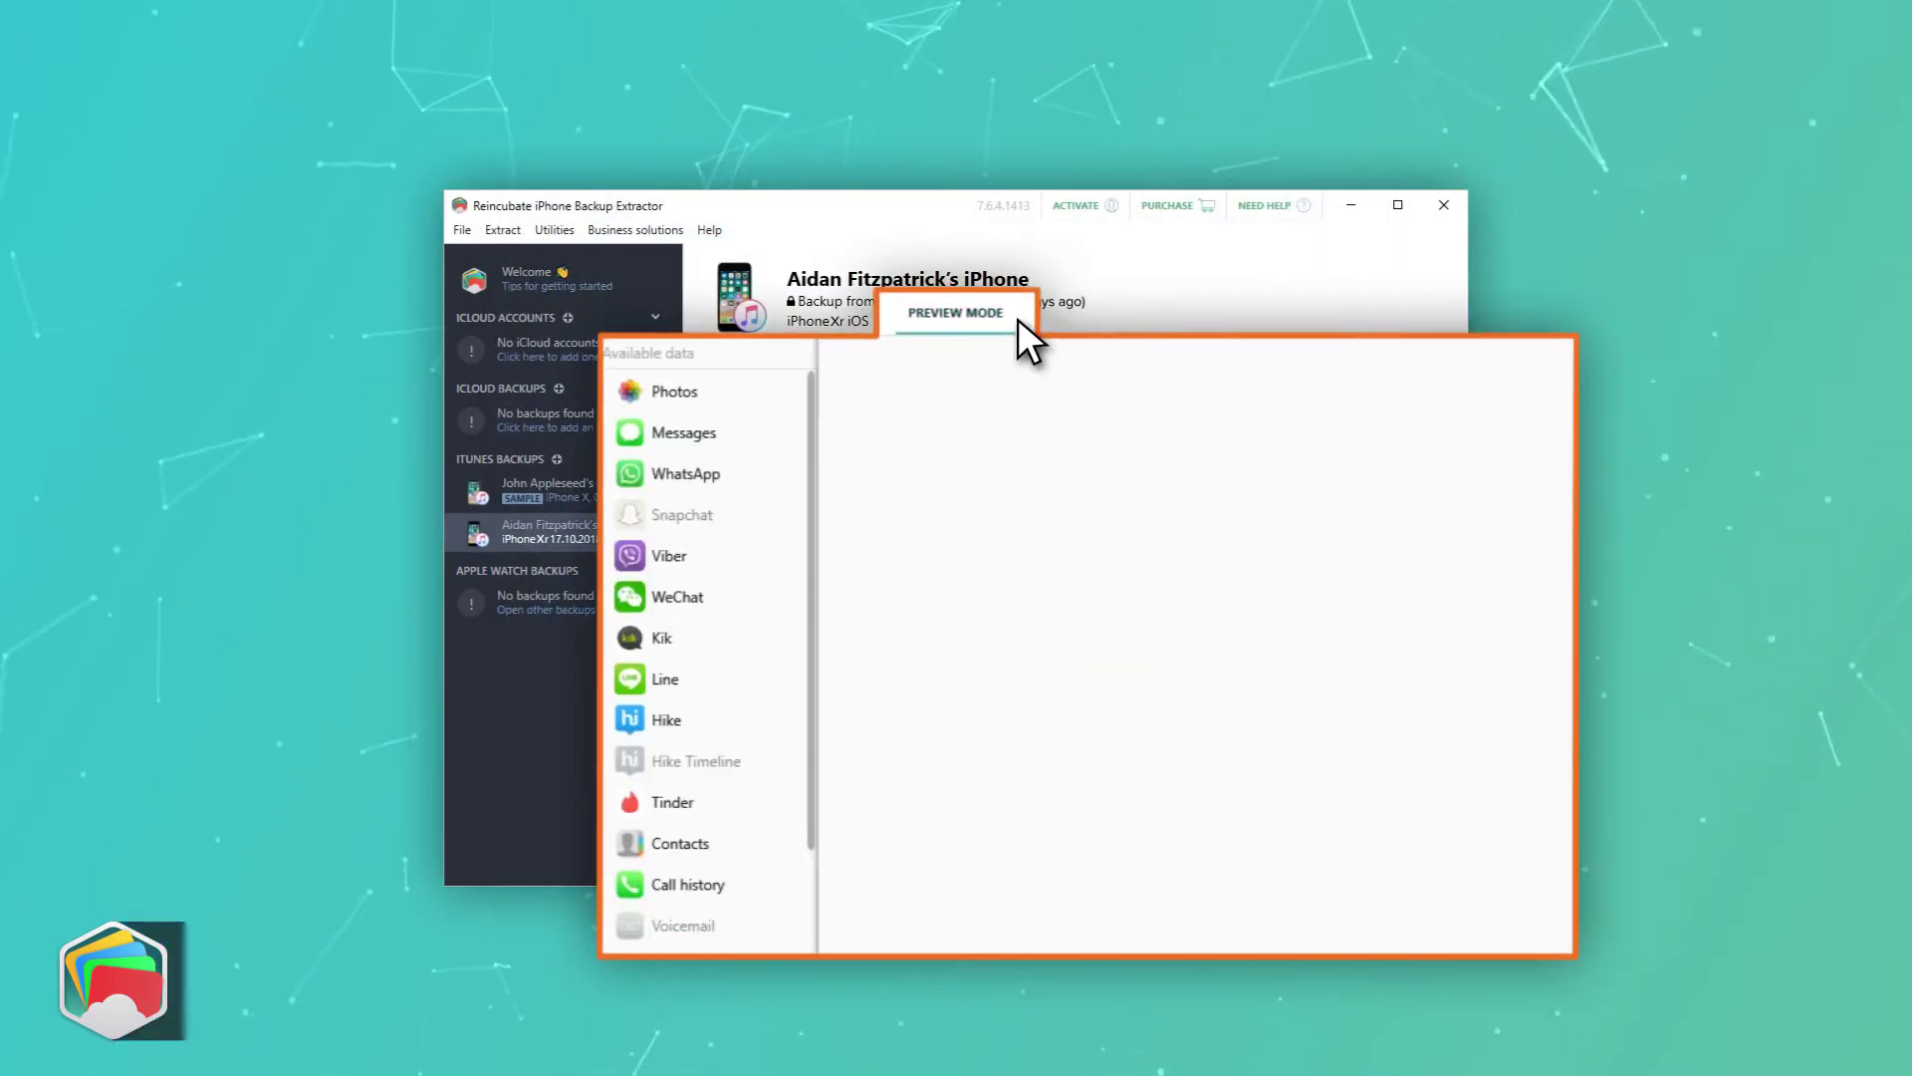
pyautogui.click(705, 882)
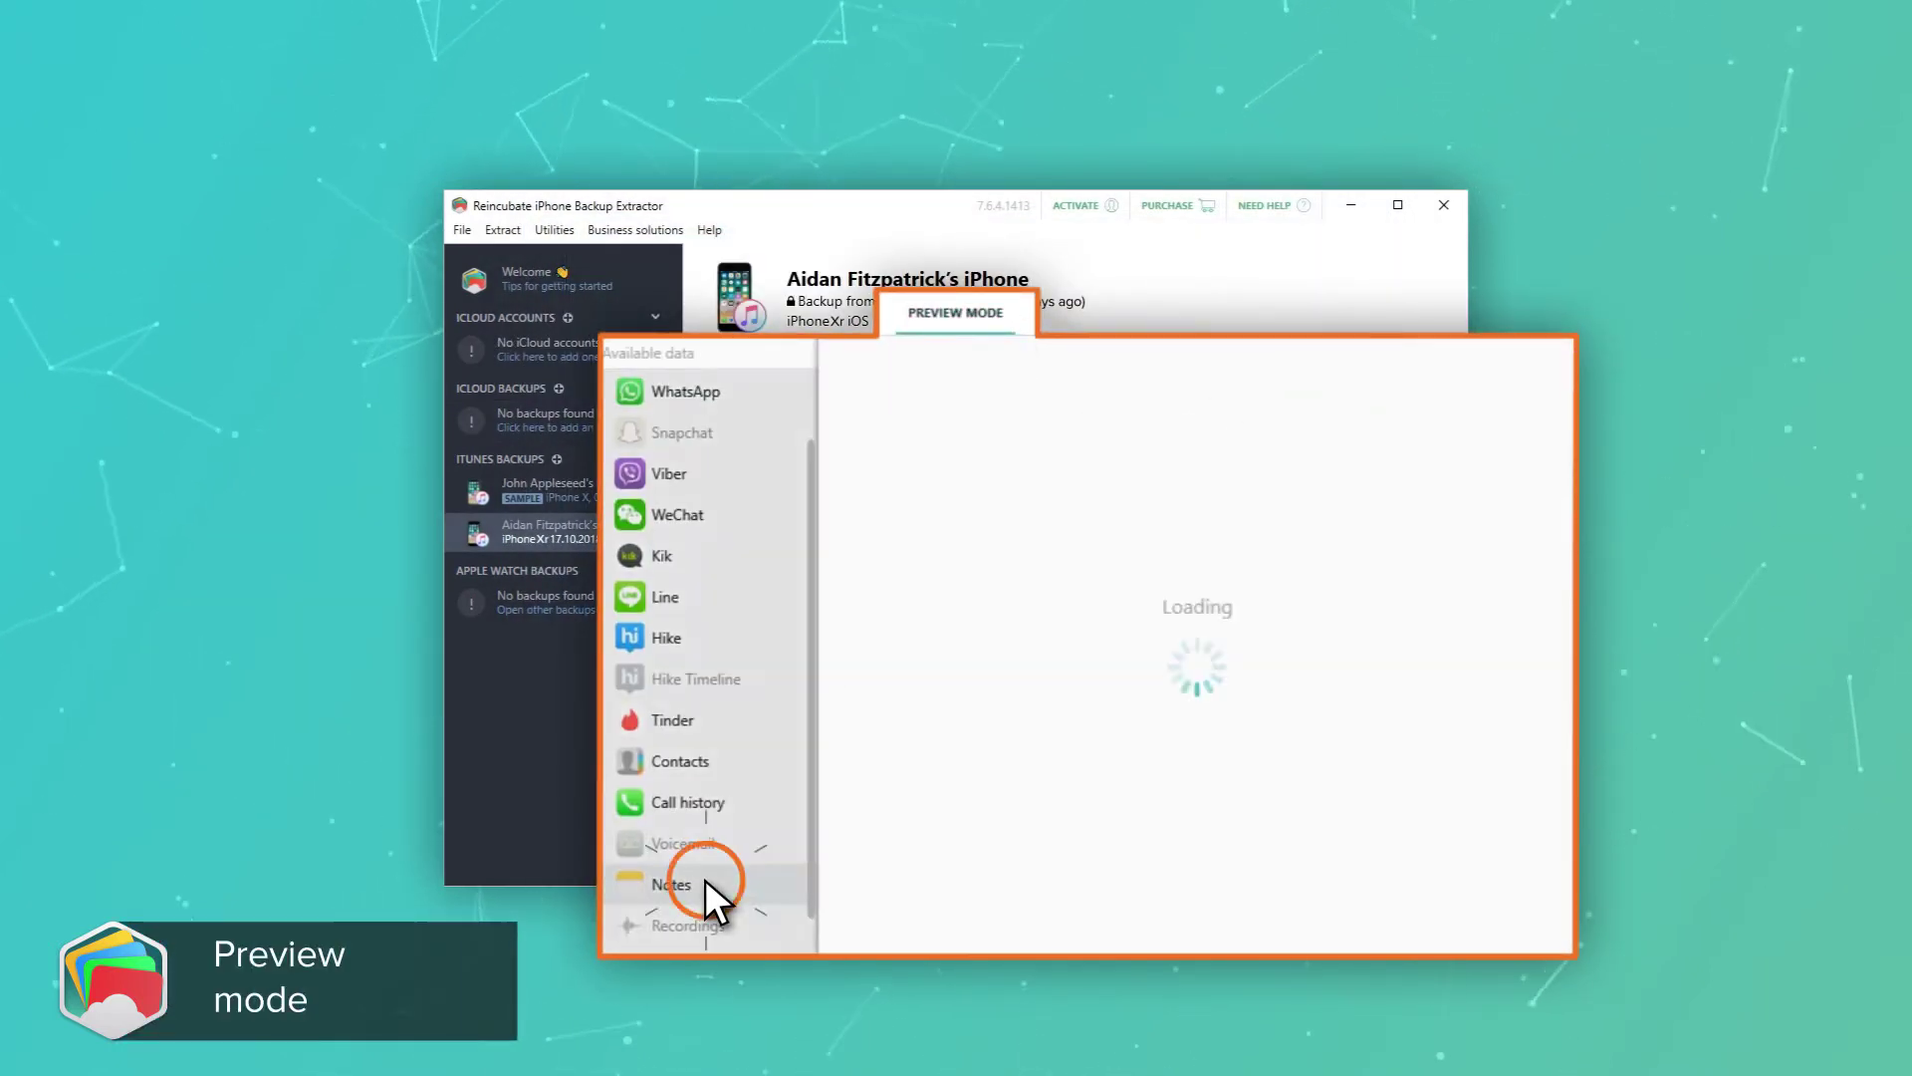
pyautogui.click(1130, 432)
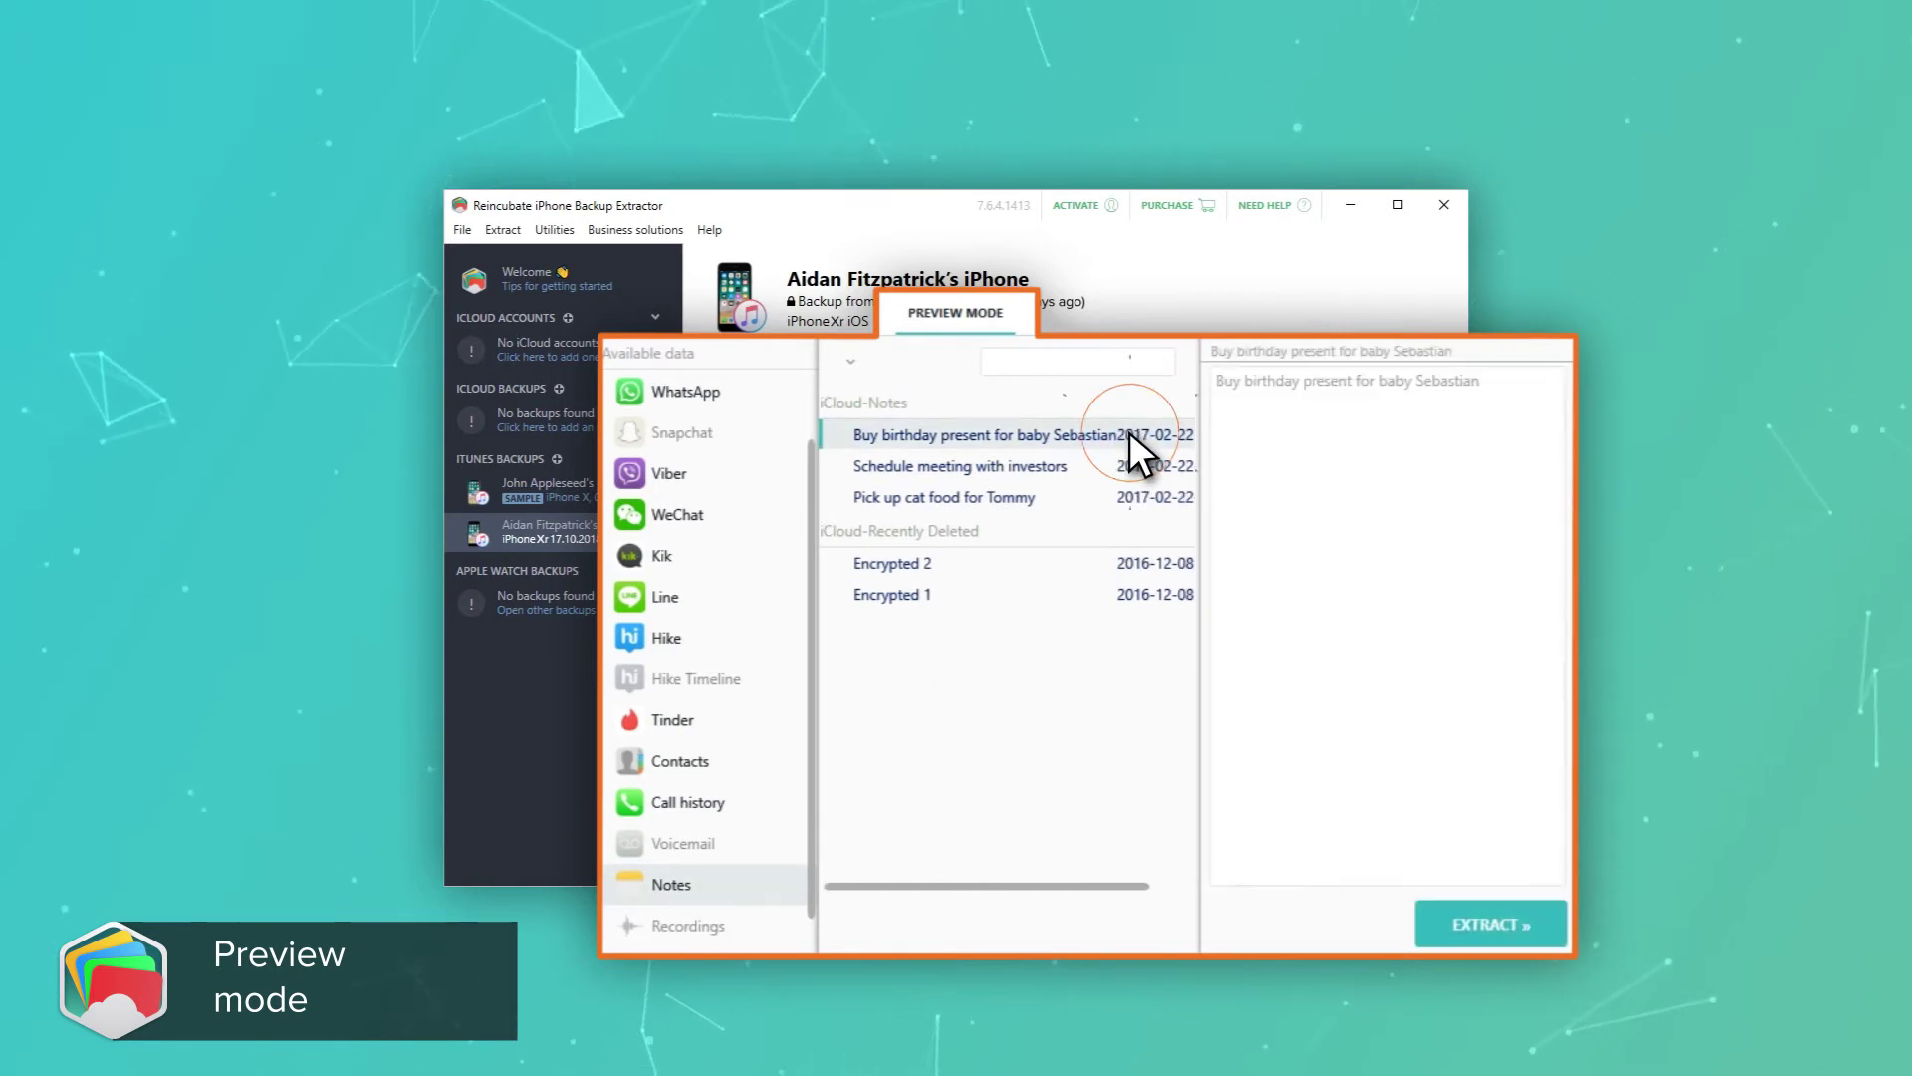
pyautogui.click(1130, 465)
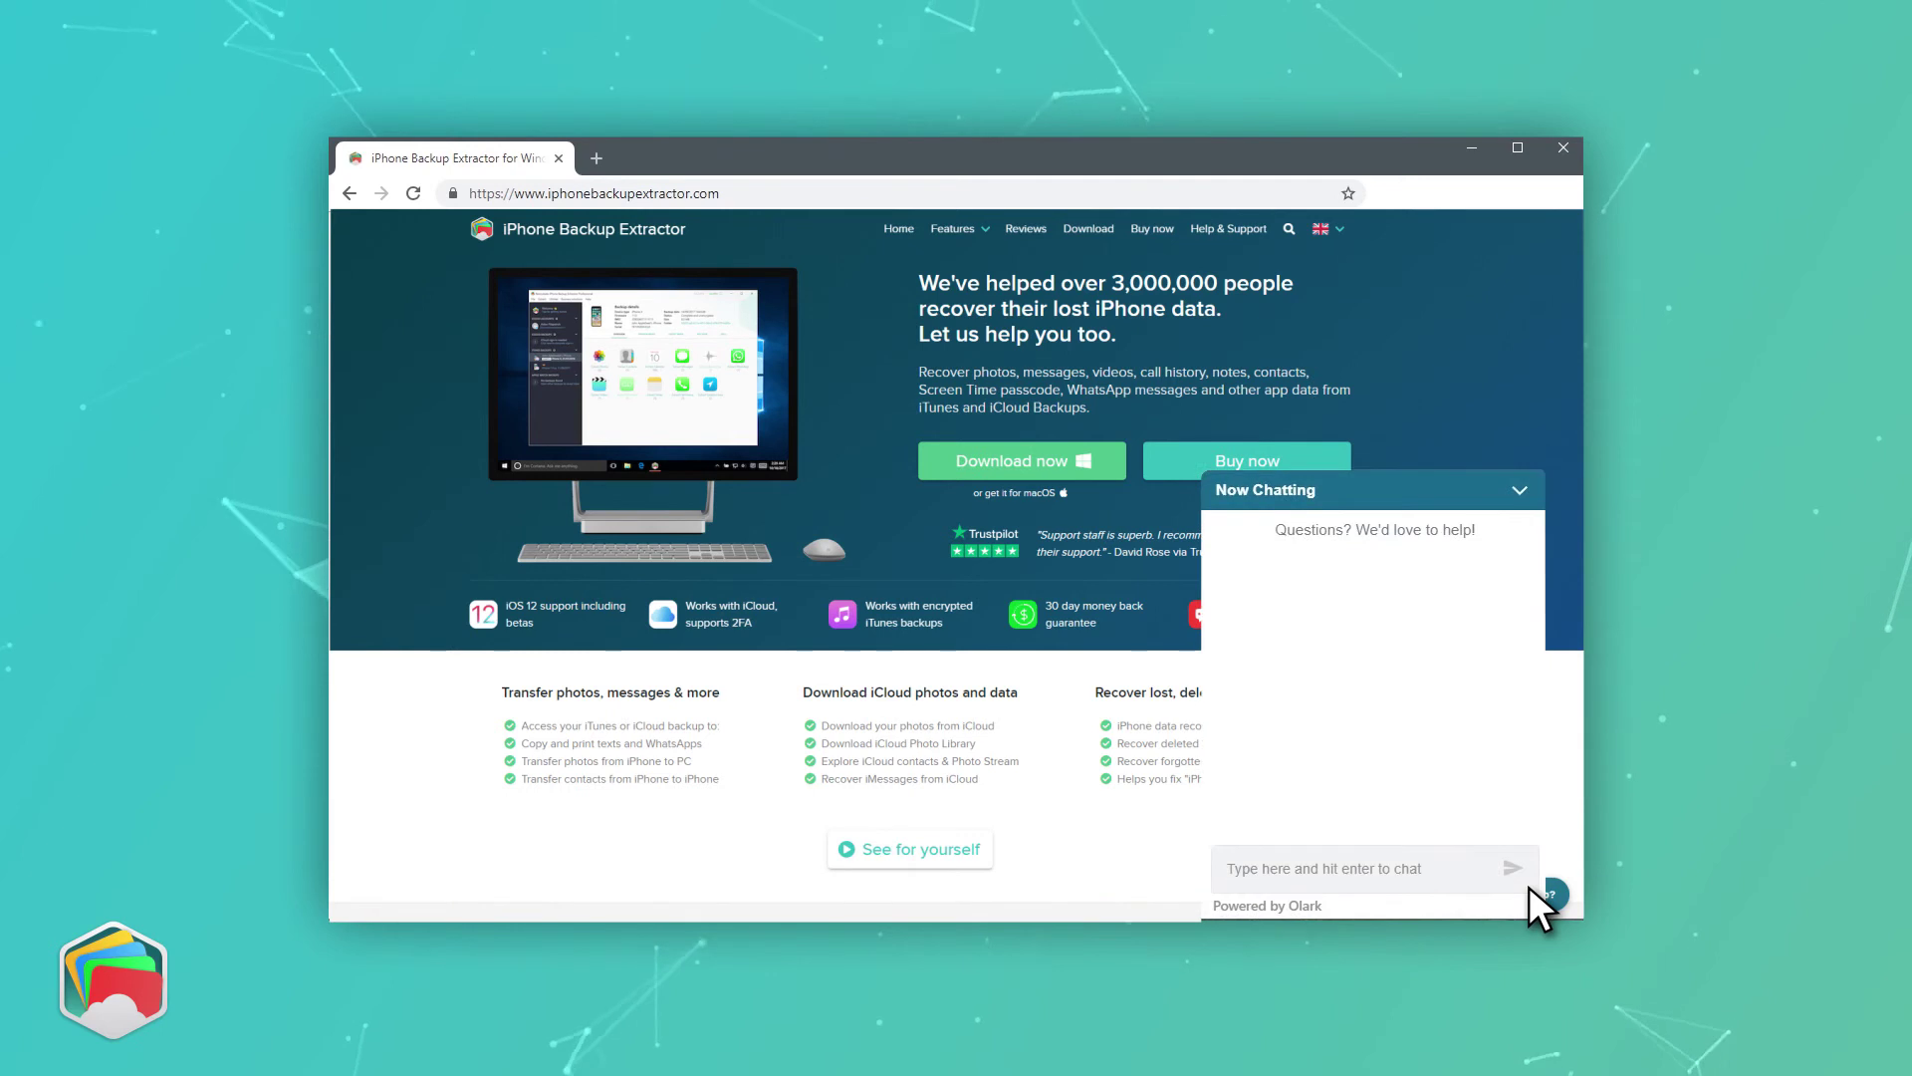
# - Send 'Hey can you help me recover my iPhone data?' in the support chat
pyautogui.write('Hey can you help me ')
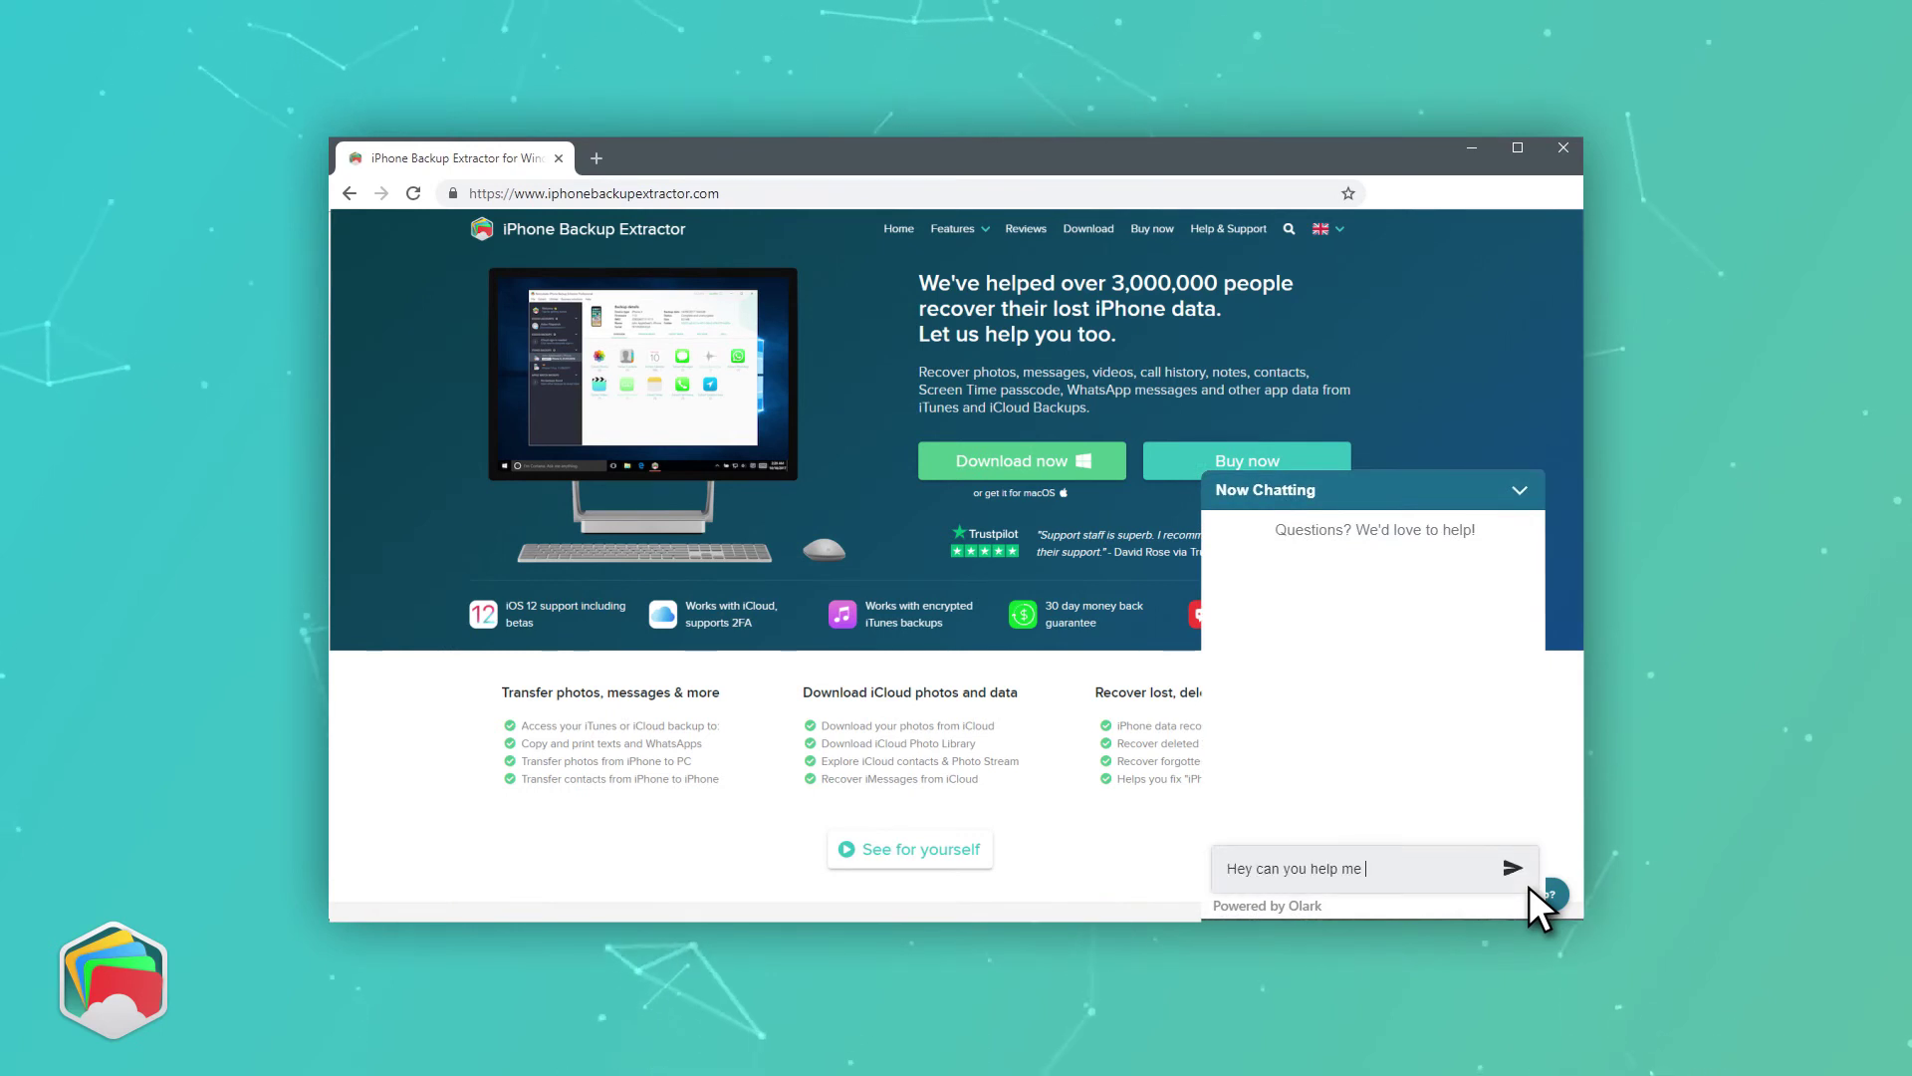
pyautogui.write('recover my iPhone data?')
pyautogui.press('Return')
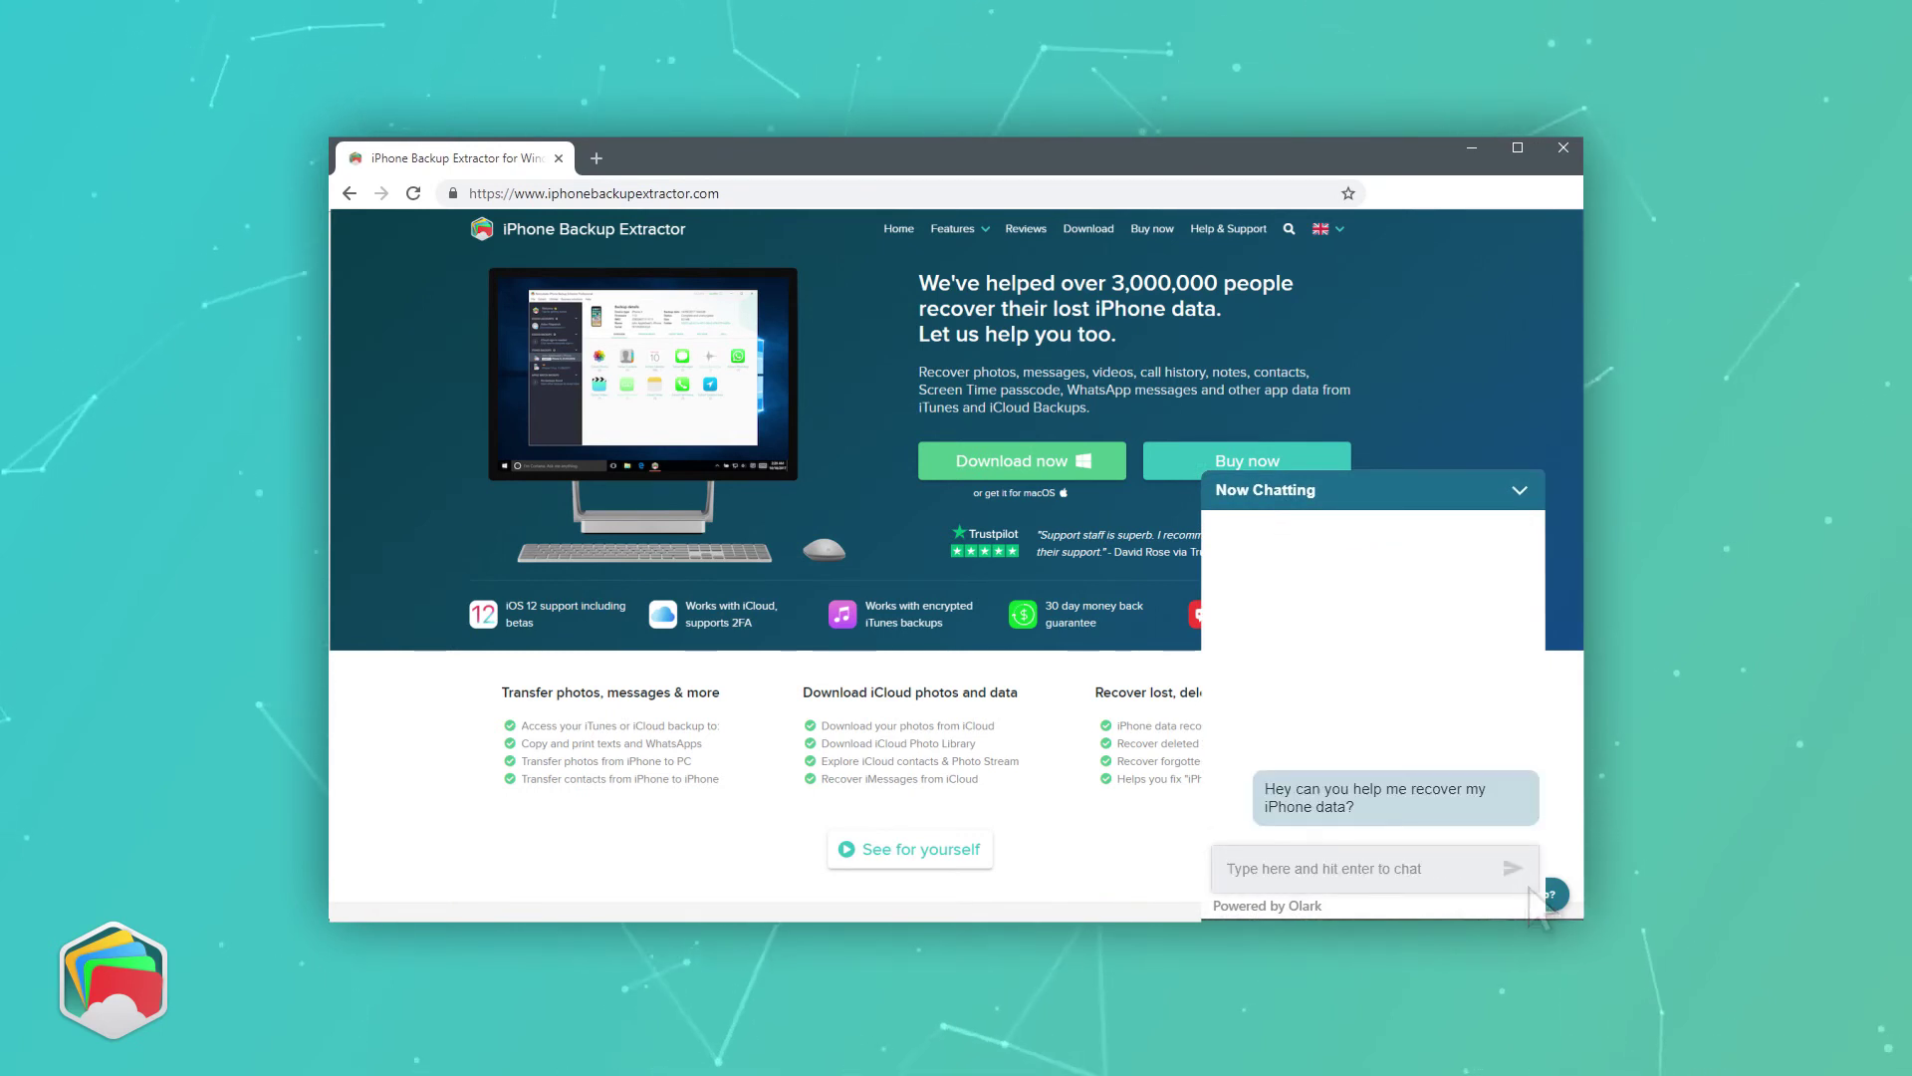